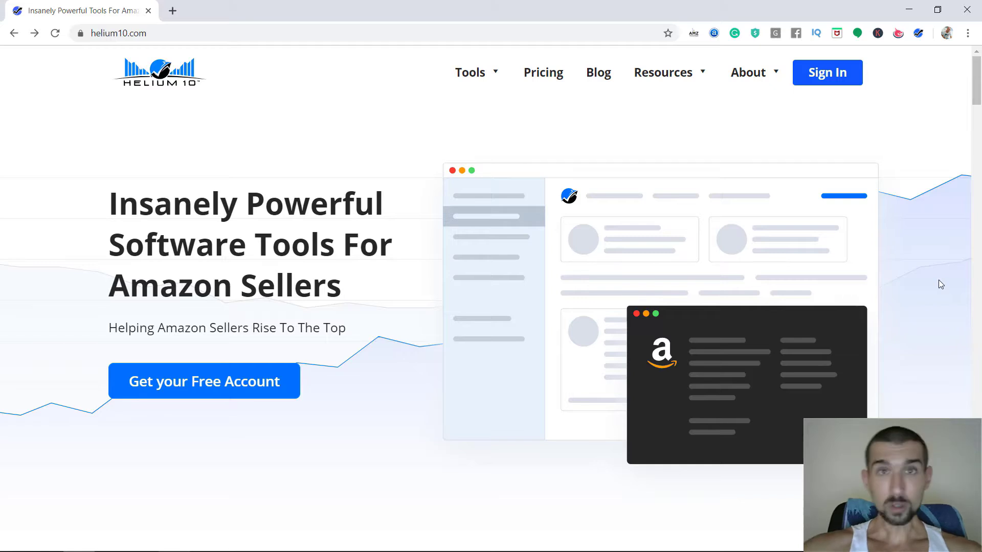
# - Sign in to the Helium 10 members area and open the Black Box product research tool
pyautogui.click(826, 72)
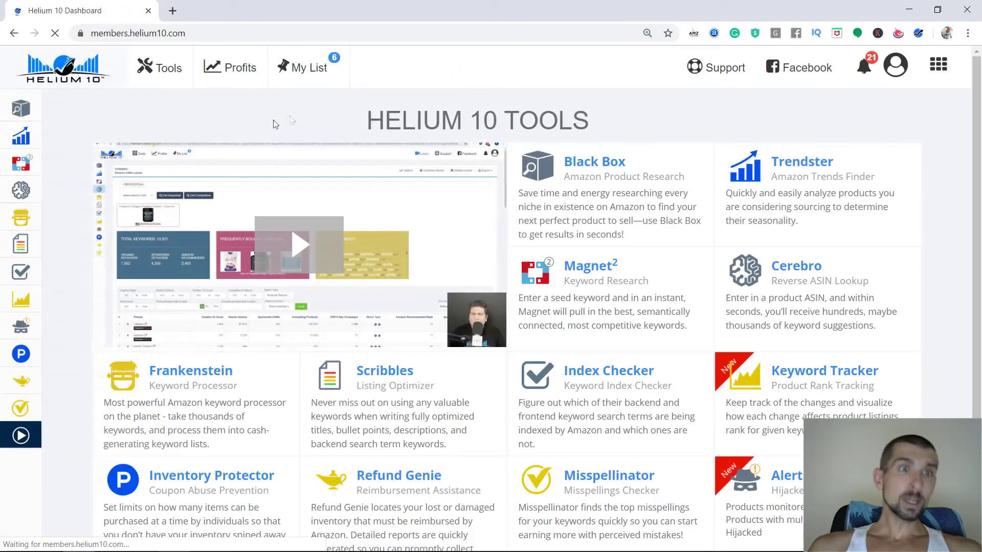
pyautogui.moveTo(33, 107)
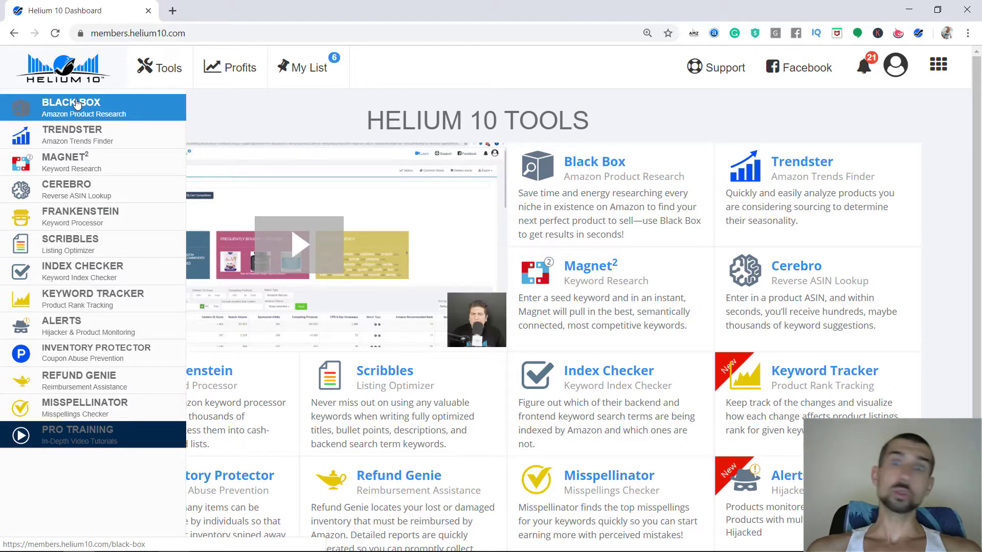
pyautogui.click(76, 104)
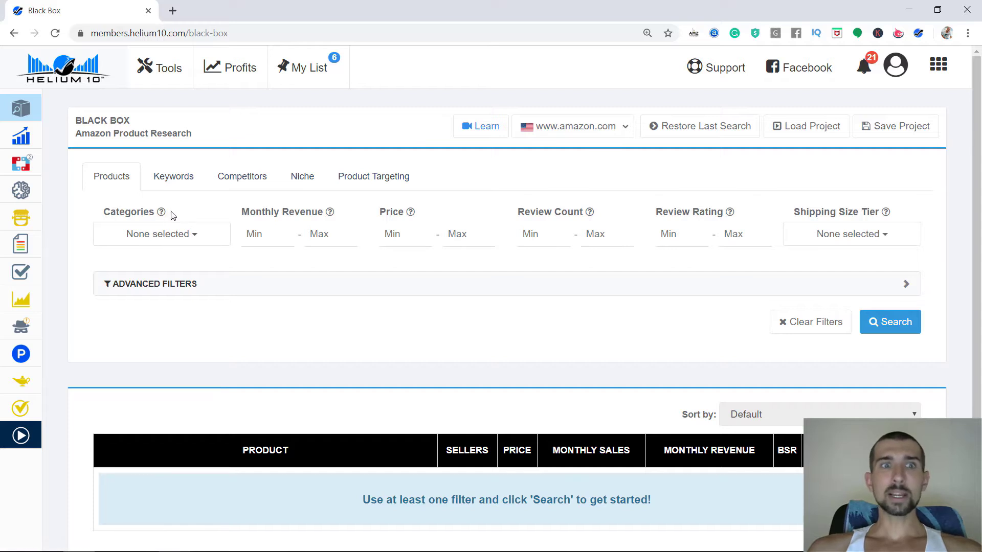
# - Filter products to the Automotive category with a minimum monthly revenue of 10000
pyautogui.click(194, 237)
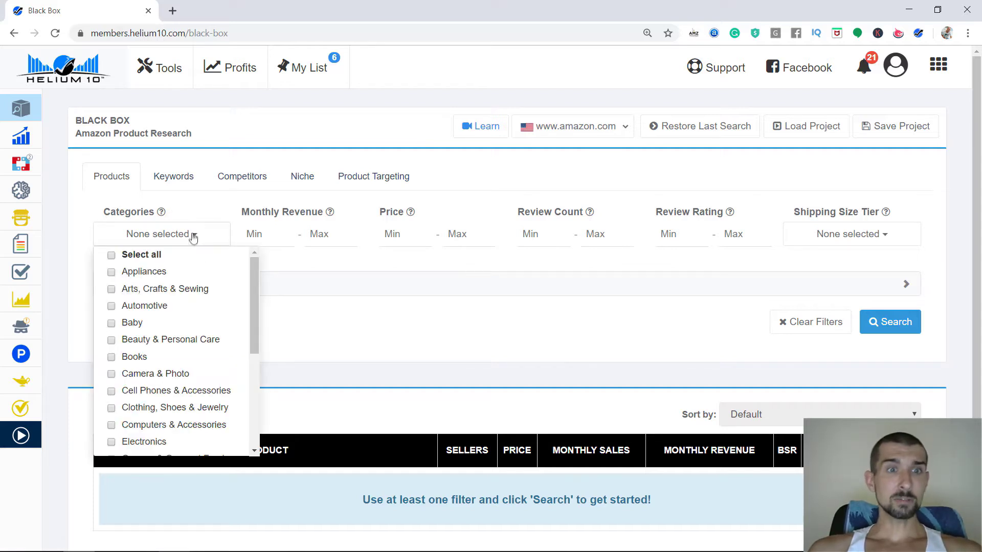
pyautogui.click(172, 308)
pyautogui.click(376, 349)
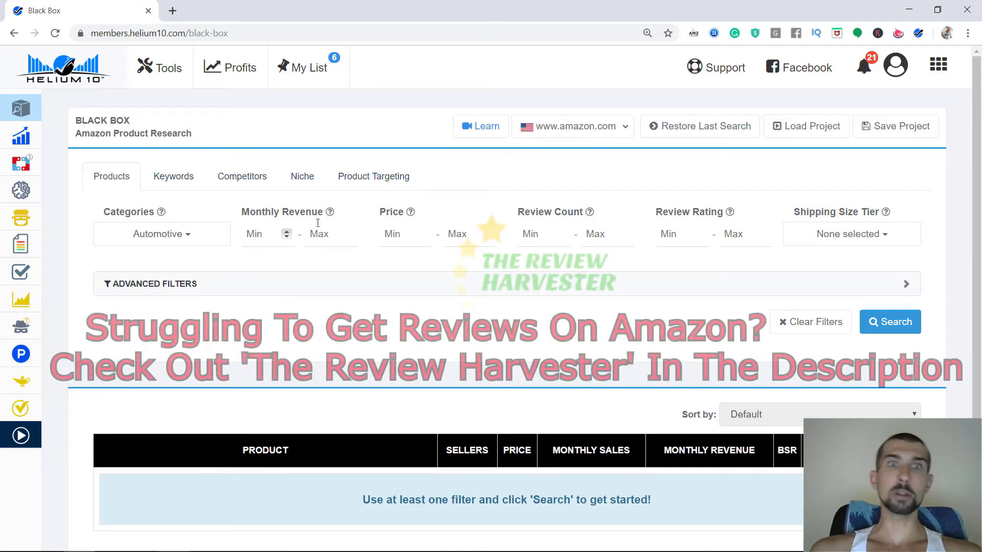
pyautogui.click(262, 234)
pyautogui.write('10000')
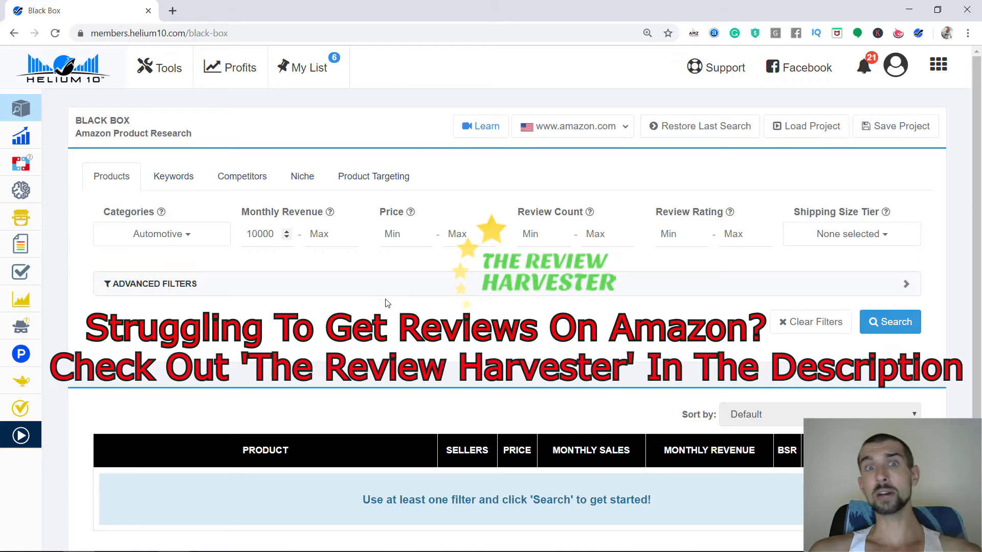
# - Set the product price filter to a range of 25 to 35
pyautogui.click(395, 234)
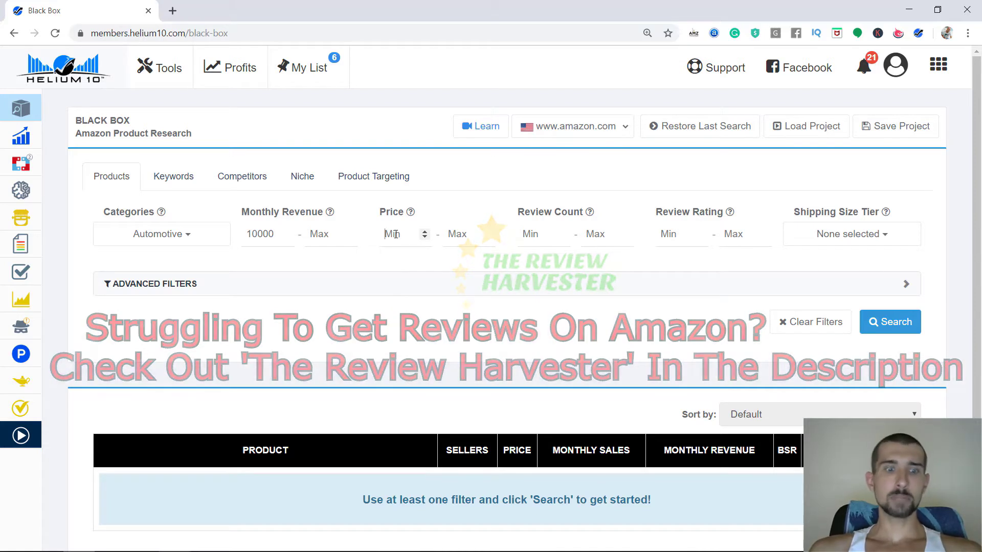
pyautogui.write('5')
pyautogui.doubleClick(408, 241)
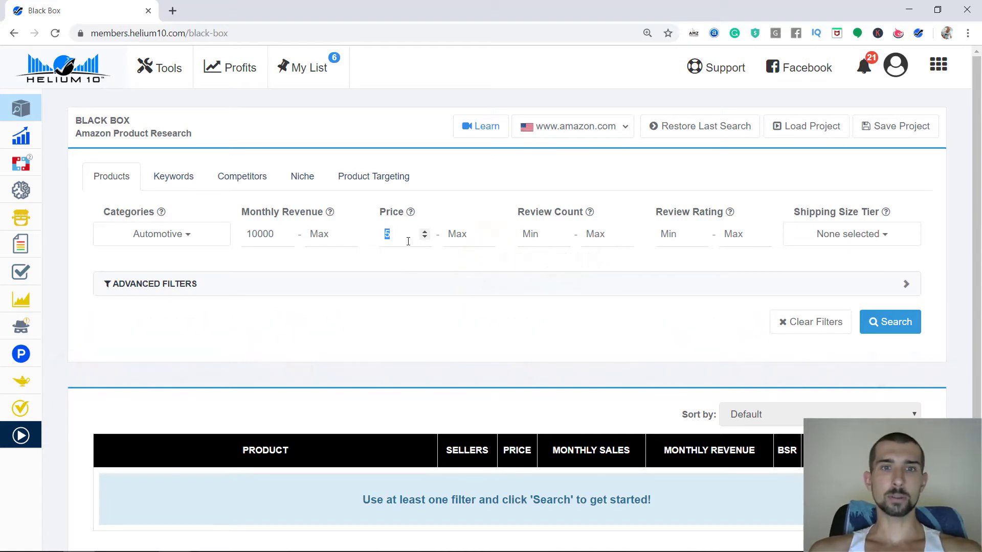
pyautogui.write('25')
pyautogui.press('Tab')
pyautogui.write('35')
# - Limit the review count filter to a minimum of 10 and a maximum of 100
pyautogui.click(531, 244)
pyautogui.write('10')
pyautogui.click(589, 241)
pyautogui.write('100')
pyautogui.moveTo(535, 236)
pyautogui.mouseDown()
pyautogui.moveTo(522, 238)
pyautogui.moveTo(529, 244)
pyautogui.mouseUp()
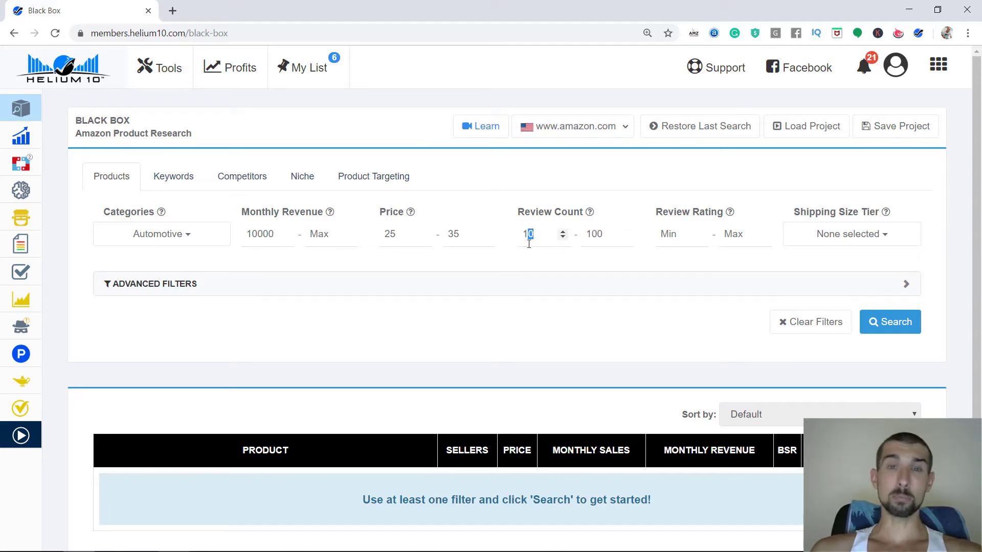
pyautogui.click(534, 239)
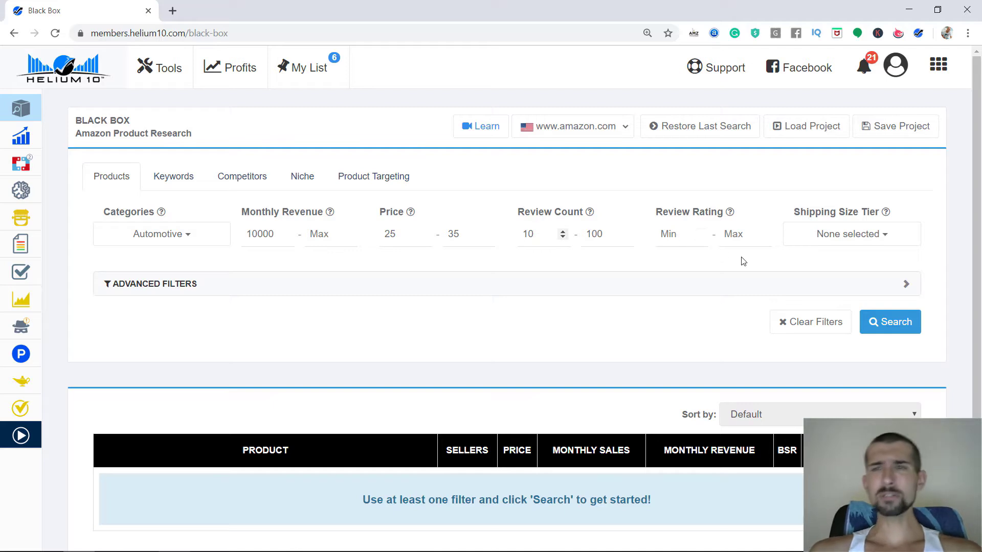
# - Select the first two shipping size tiers and expand the advanced filters
pyautogui.click(864, 236)
pyautogui.click(844, 272)
pyautogui.click(837, 289)
pyautogui.click(613, 264)
pyautogui.click(619, 278)
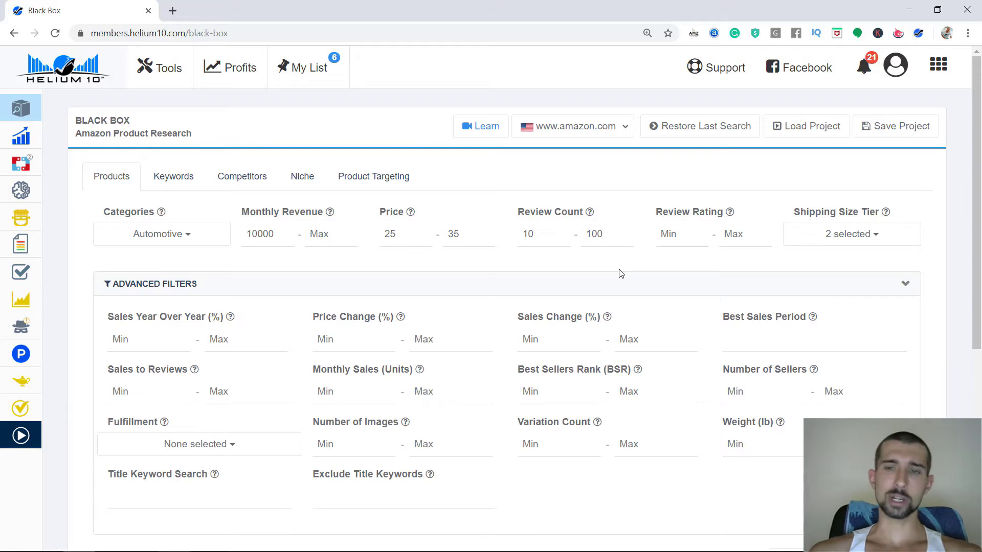
# - Set both the minimum and maximum number of sellers to 2
pyautogui.moveTo(815, 373)
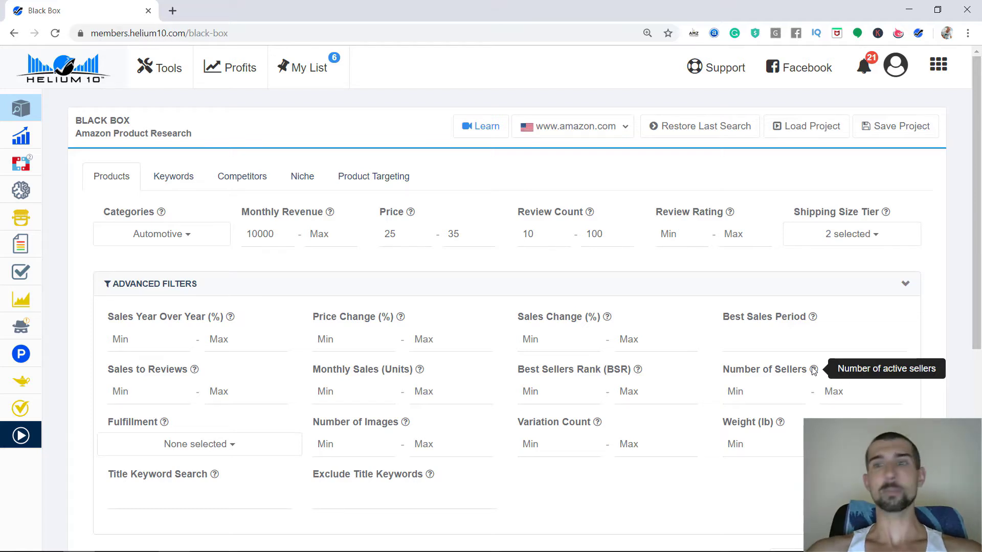
pyautogui.click(798, 391)
pyautogui.write('2')
pyautogui.press('Tab')
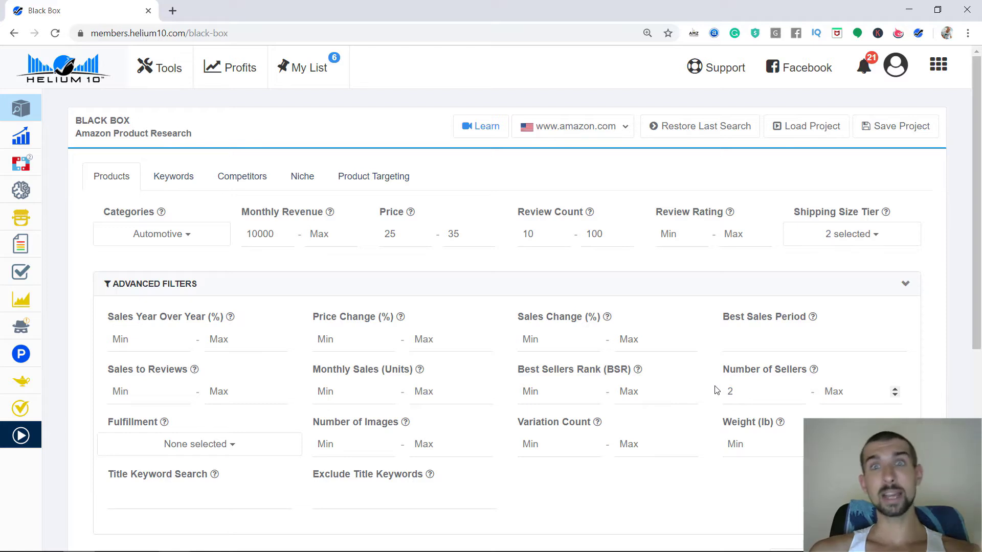
pyautogui.write('2')
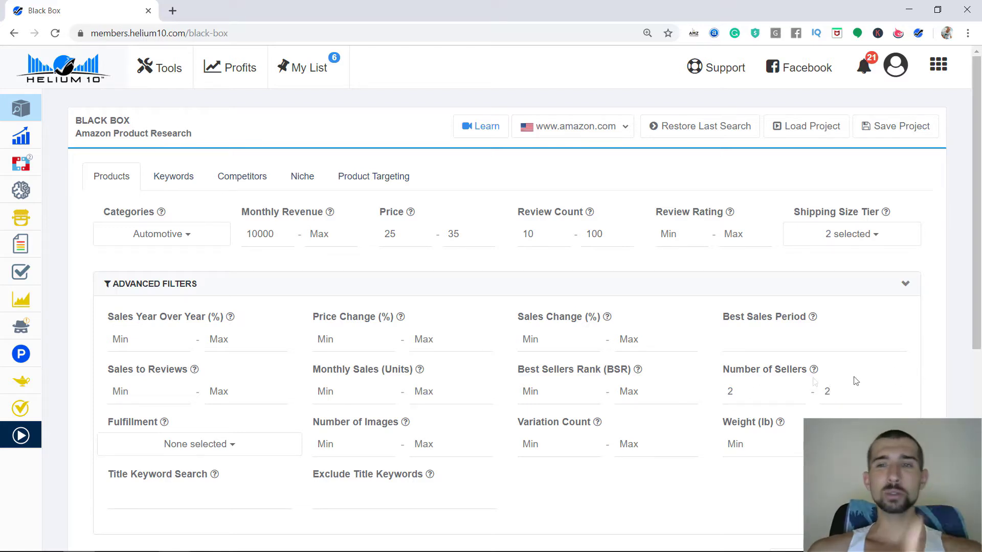
pyautogui.moveTo(819, 374)
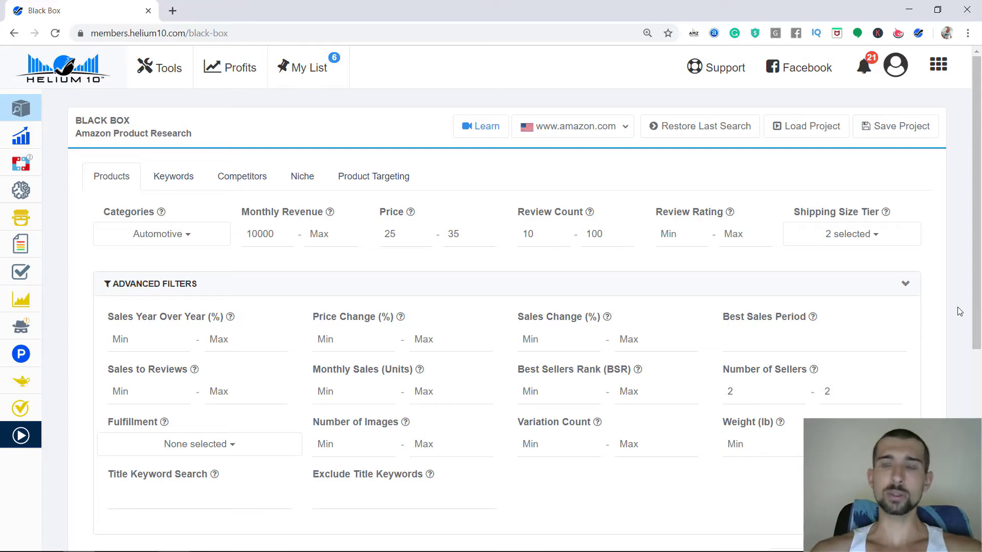
# - Set both the minimum and maximum number of sellers to 3 and run the product search
pyautogui.doubleClick(736, 387)
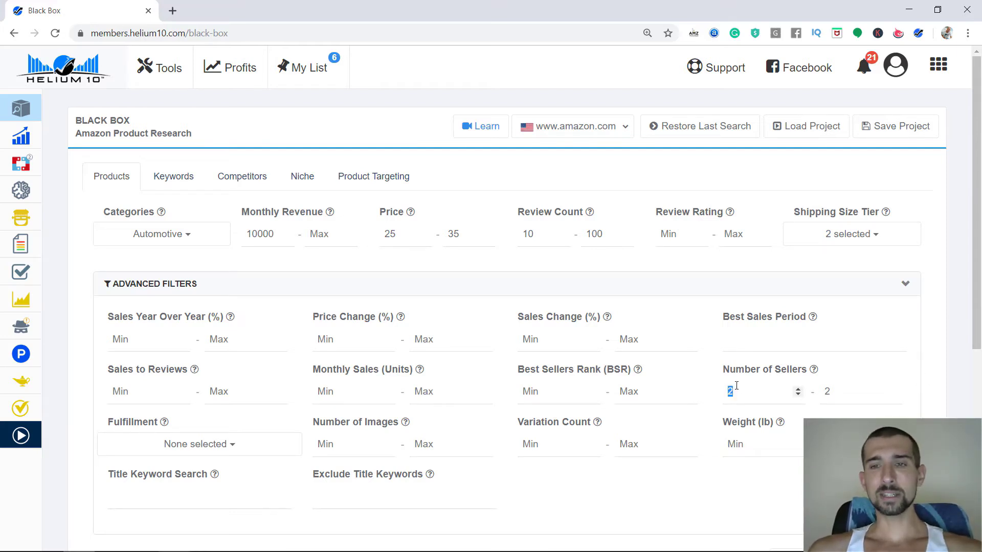
pyautogui.doubleClick(828, 392)
pyautogui.write('3')
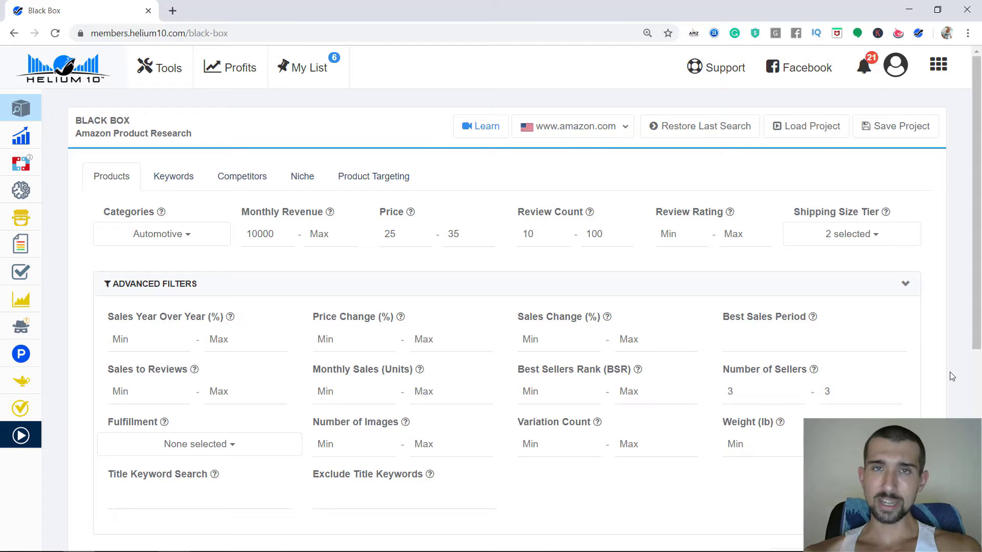
pyautogui.scroll(-3, 781, 376)
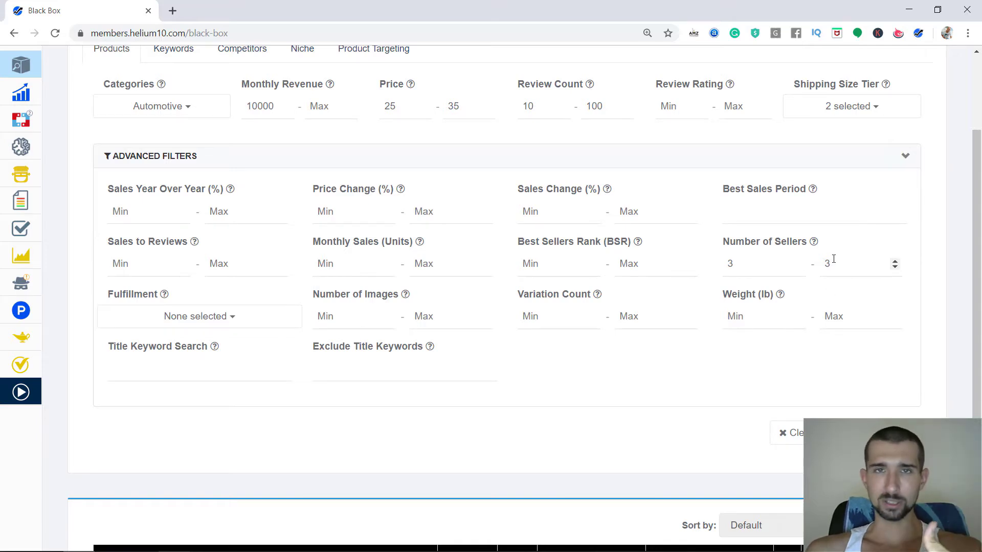
pyautogui.scroll(3, 702, 246)
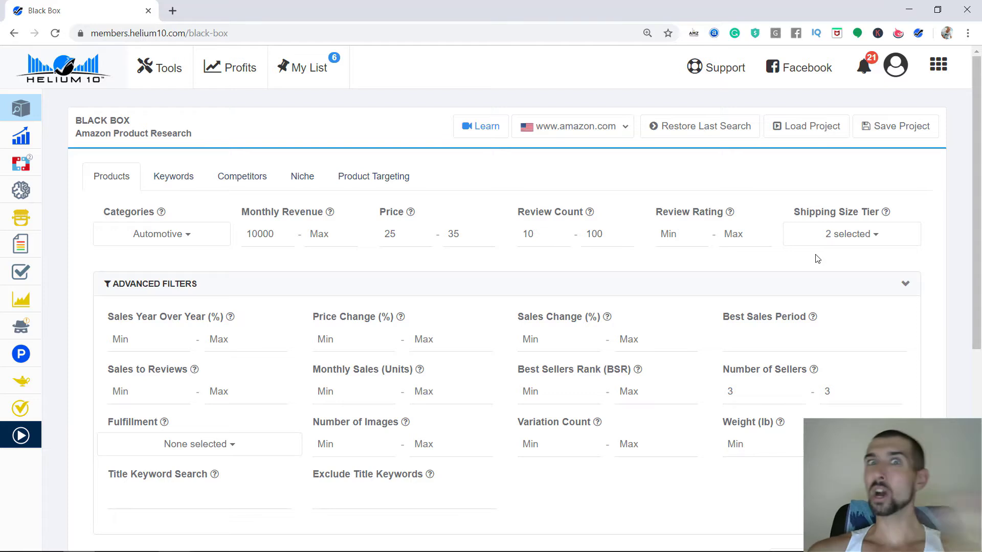
pyautogui.scroll(-1, 849, 327)
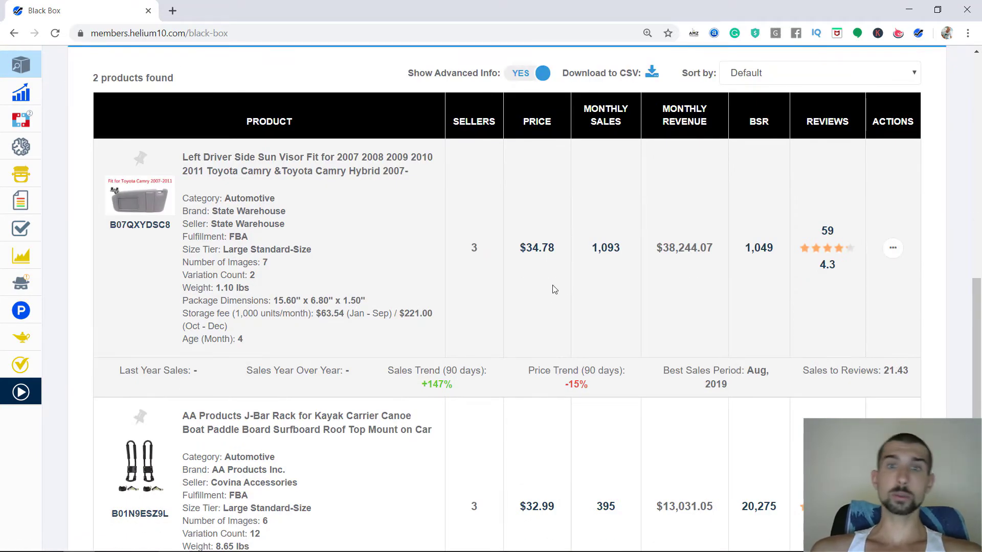
# - Review the found products and open the Amazon product page of the Toyota Camry driver side sun visor
pyautogui.scroll(-3, 554, 290)
pyautogui.scroll(3, 553, 283)
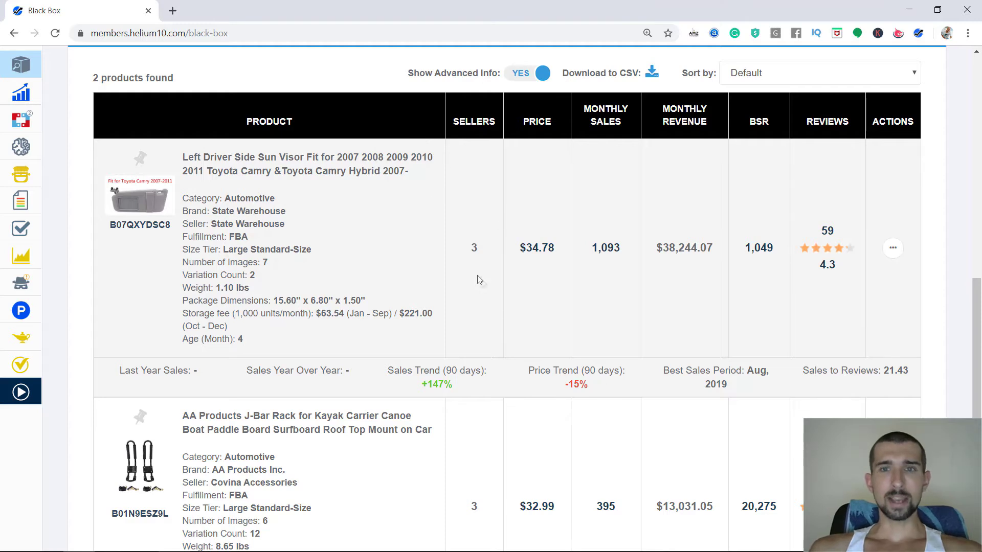
pyautogui.click(894, 251)
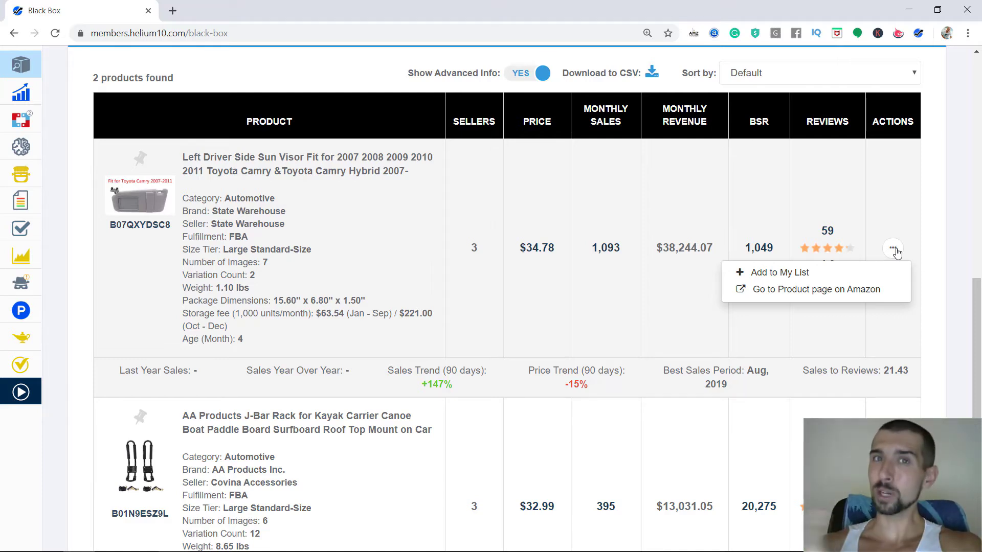
pyautogui.click(813, 290)
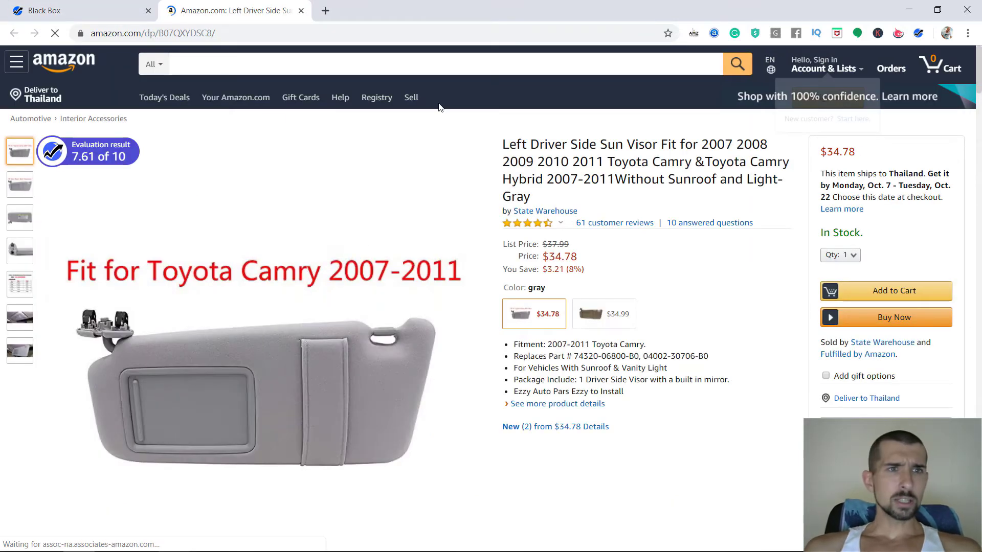
# - Change the Amazon delivery location to the US zip code 10018
pyautogui.click(205, 186)
pyautogui.click(407, 303)
pyautogui.write('10018')
pyautogui.click(571, 311)
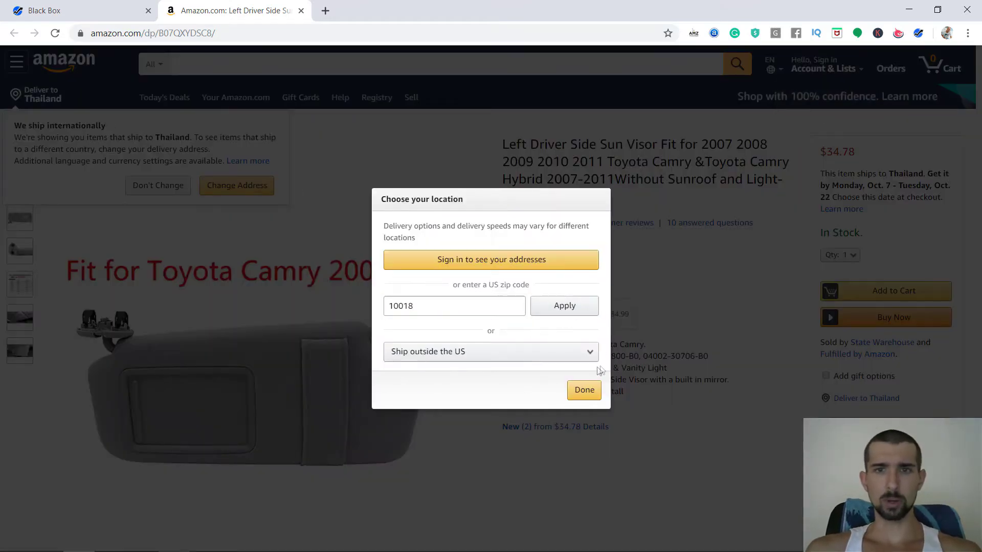
pyautogui.click(578, 345)
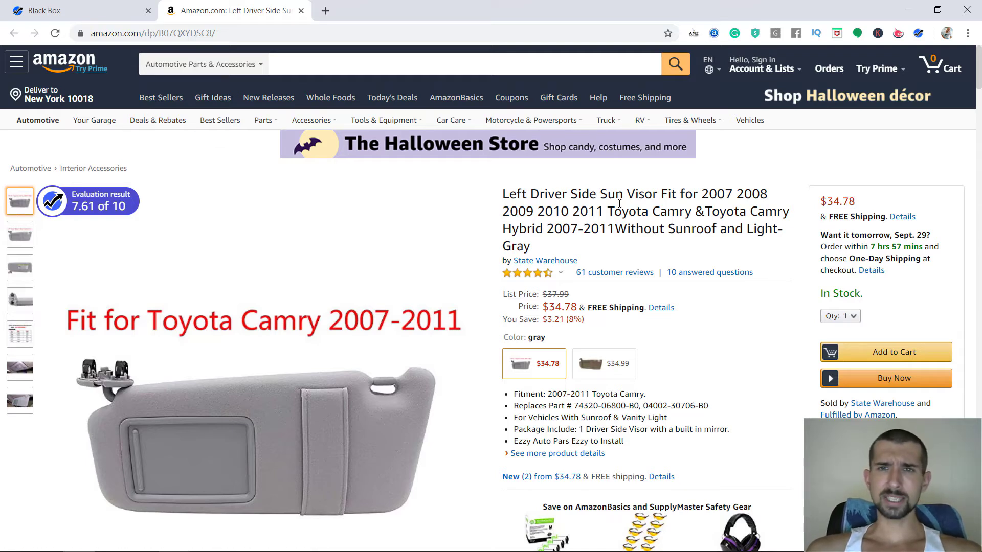
# - Look through the sun visor's product images and open the list of its new offers
pyautogui.scroll(-1, 619, 203)
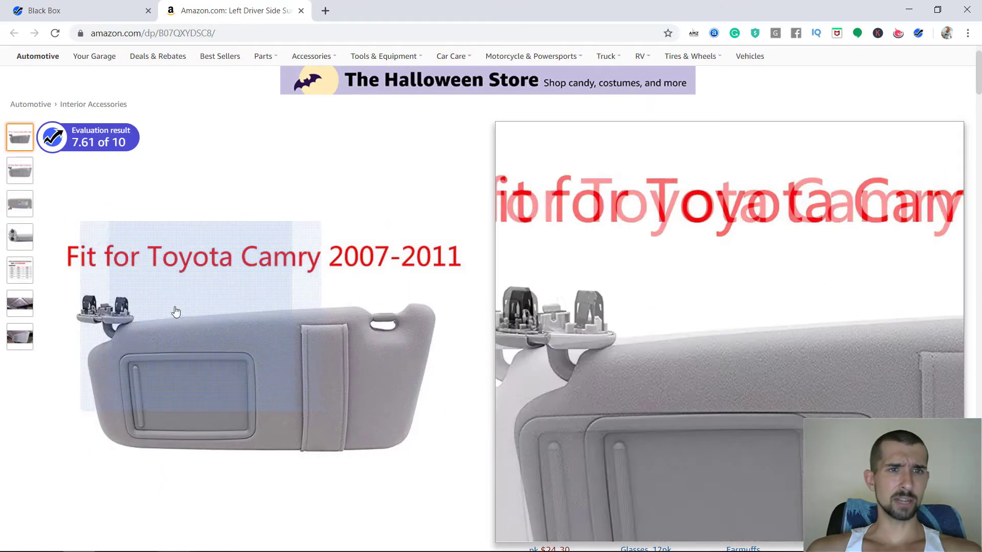
pyautogui.moveTo(26, 168)
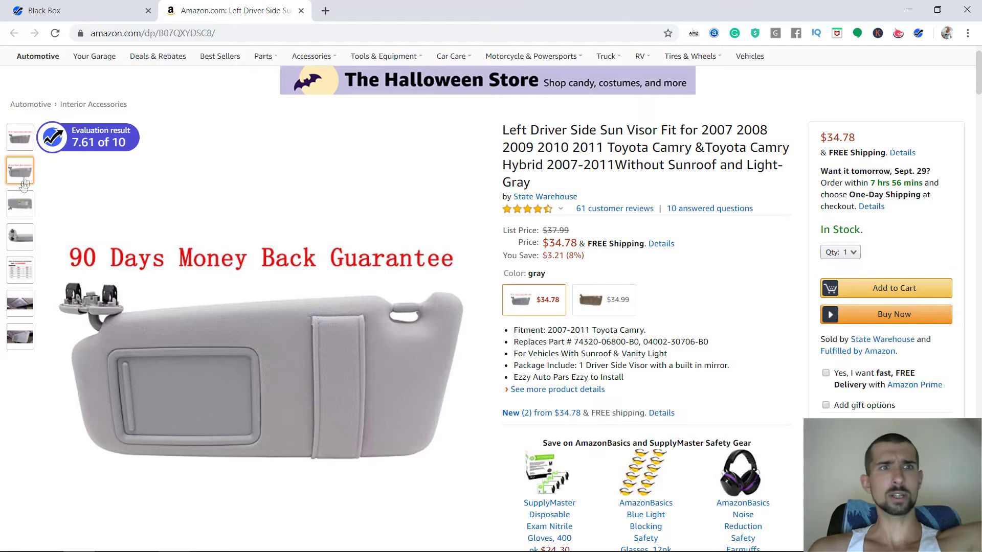
pyautogui.moveTo(20, 279)
pyautogui.moveTo(20, 303)
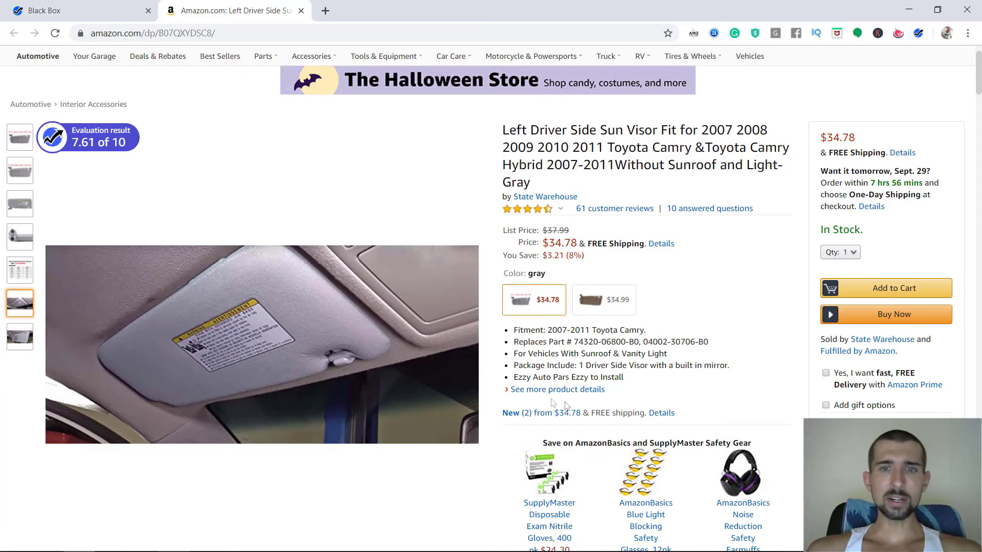
pyautogui.moveTo(486, 400)
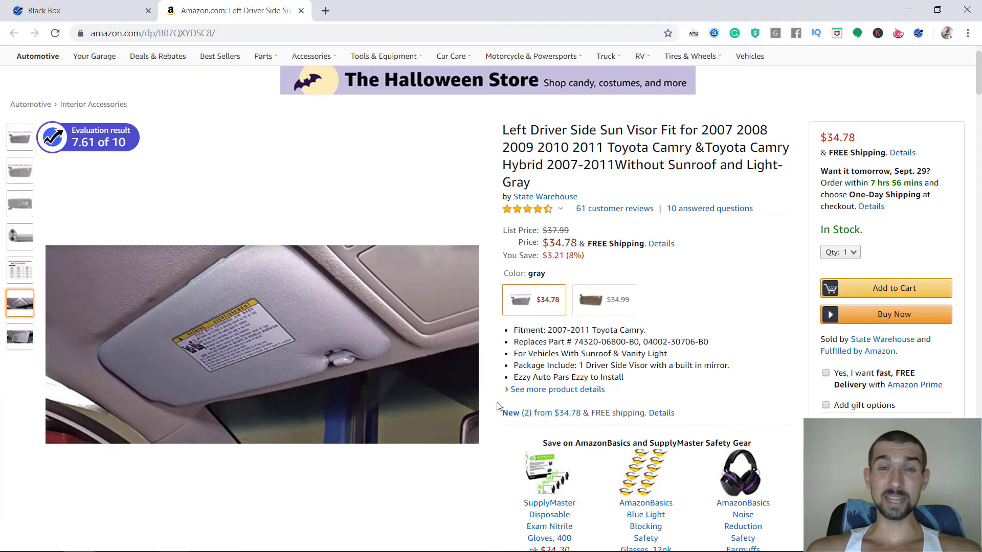
pyautogui.click(565, 417)
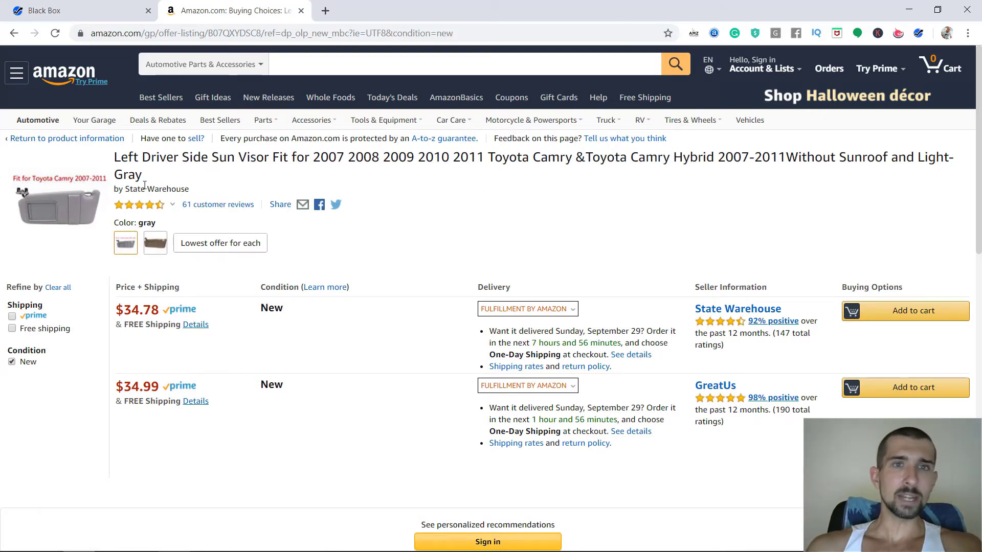
pyautogui.click(14, 33)
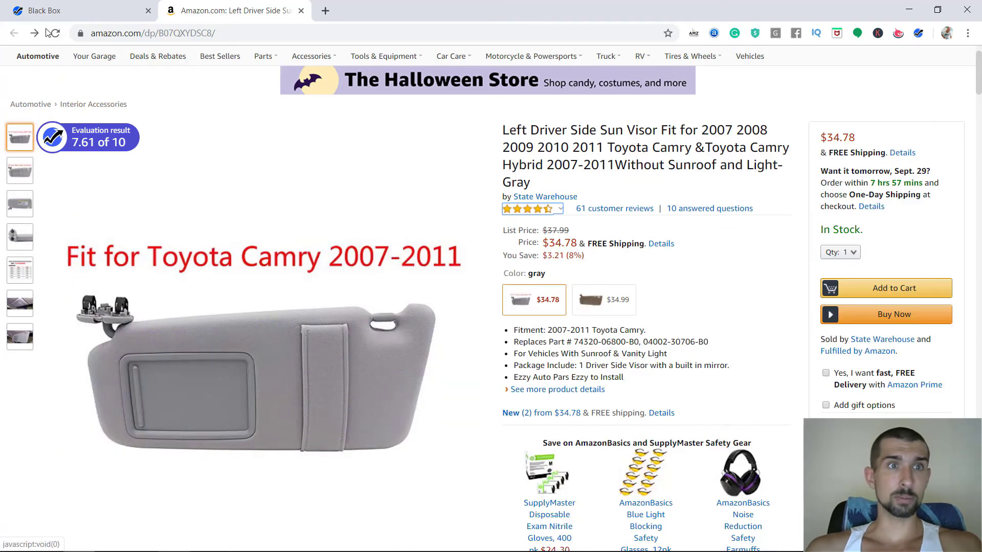
pyautogui.click(34, 32)
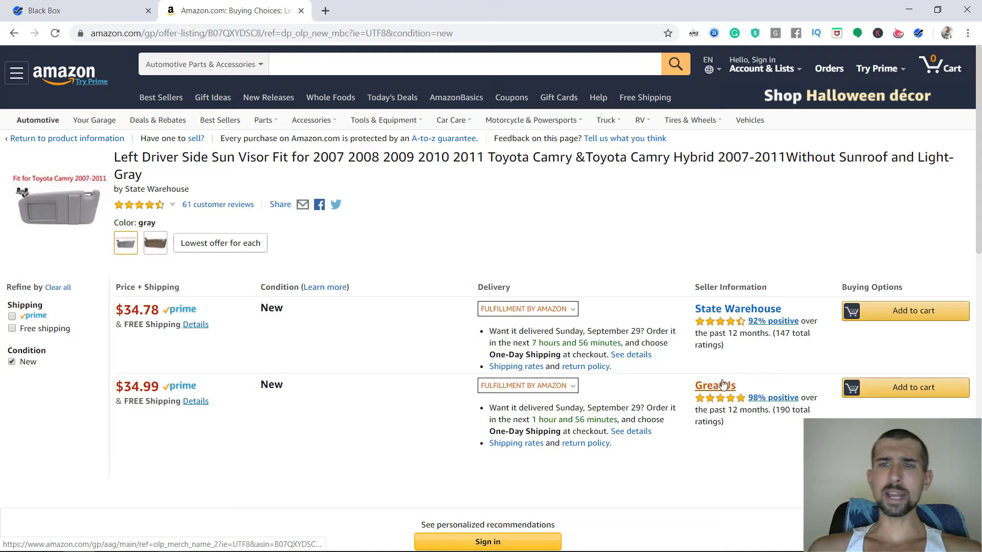
# - Open the seller profiles of State Warehouse and GreatUs in separate new tabs
pyautogui.rightClick(714, 314)
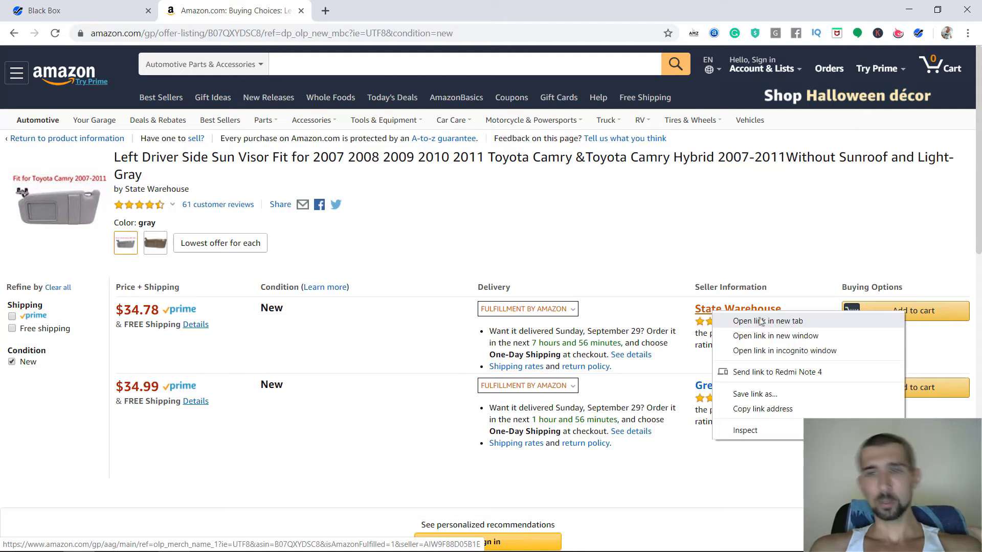
pyautogui.click(732, 320)
pyautogui.rightClick(719, 388)
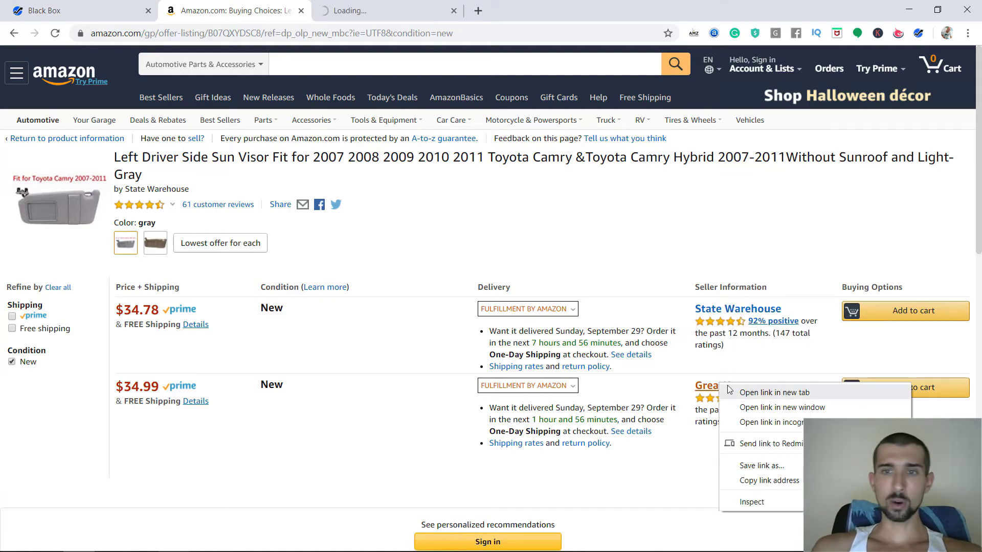
pyautogui.click(742, 393)
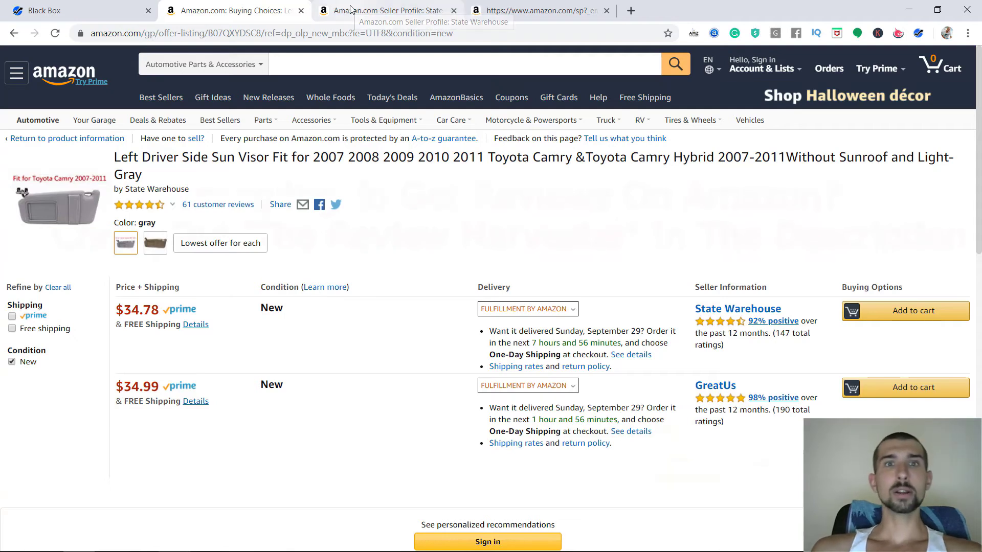
# - Open the full product listings of State Warehouse and GreatUs from their seller profiles
pyautogui.click(381, 10)
pyautogui.click(410, 257)
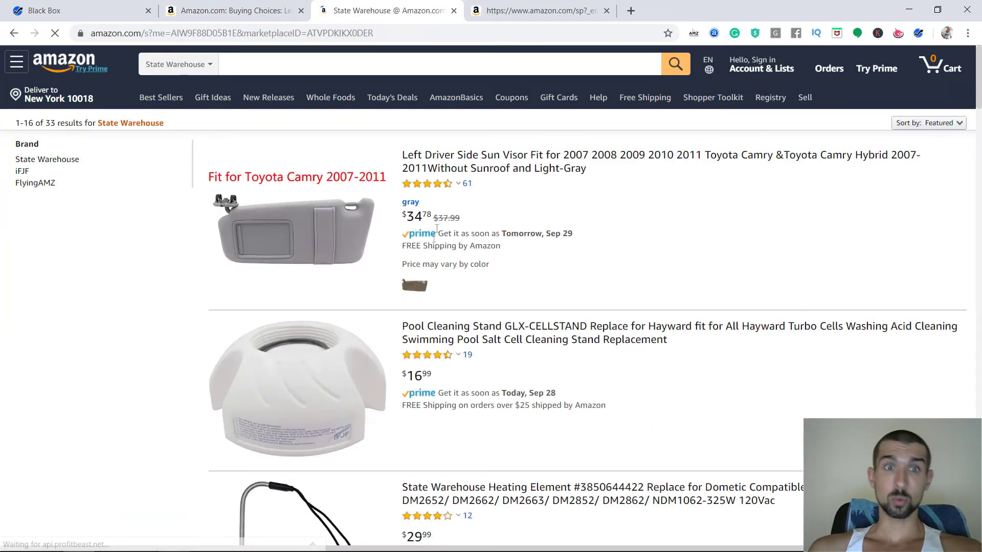
pyautogui.click(568, 5)
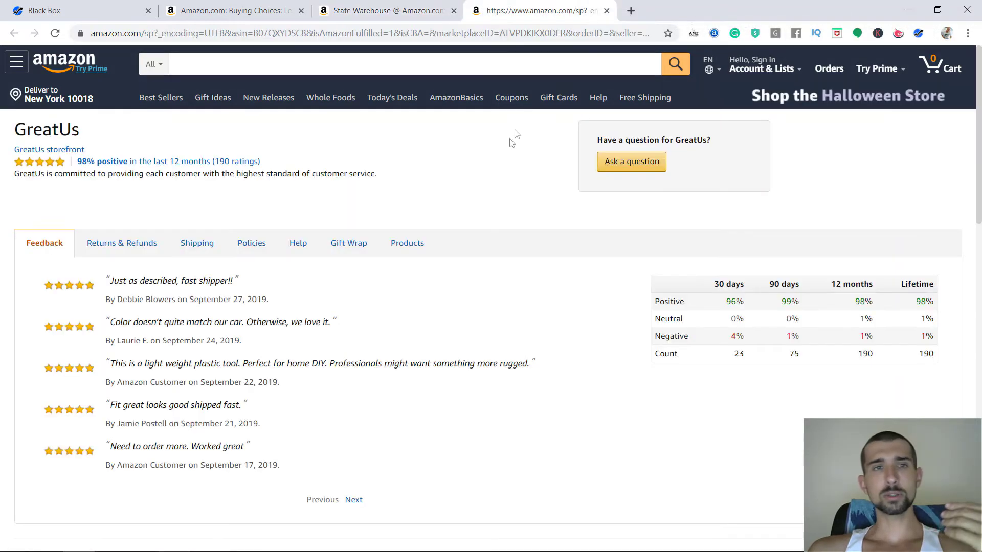
pyautogui.click(404, 238)
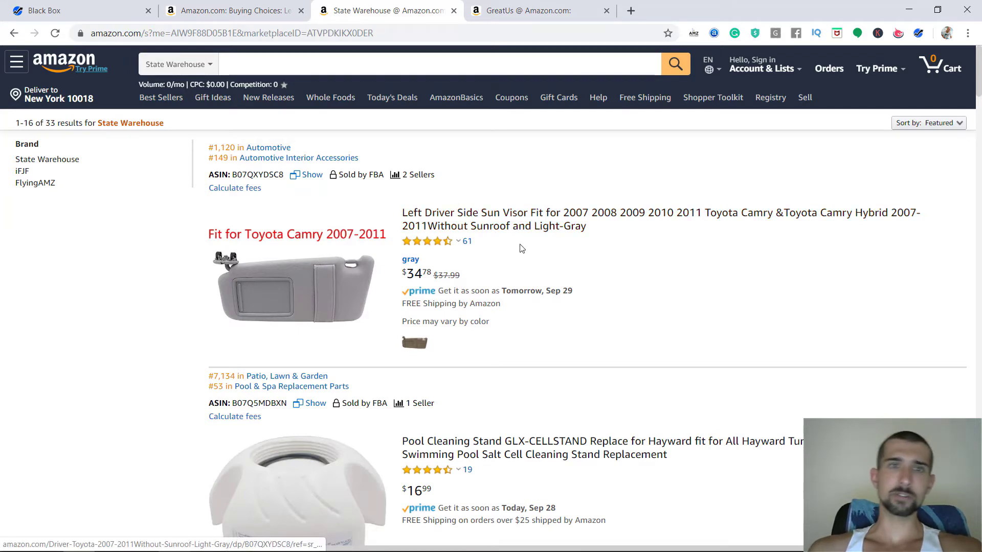
# - Compare the product listings of State Warehouse and GreatUs, checking which products and brands both sellers offer
pyautogui.click(504, 9)
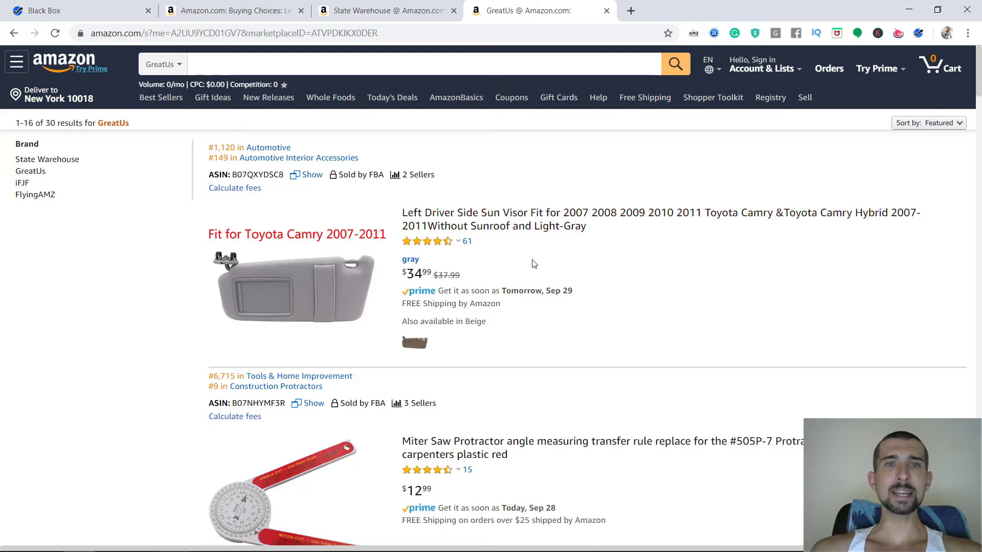
pyautogui.click(393, 20)
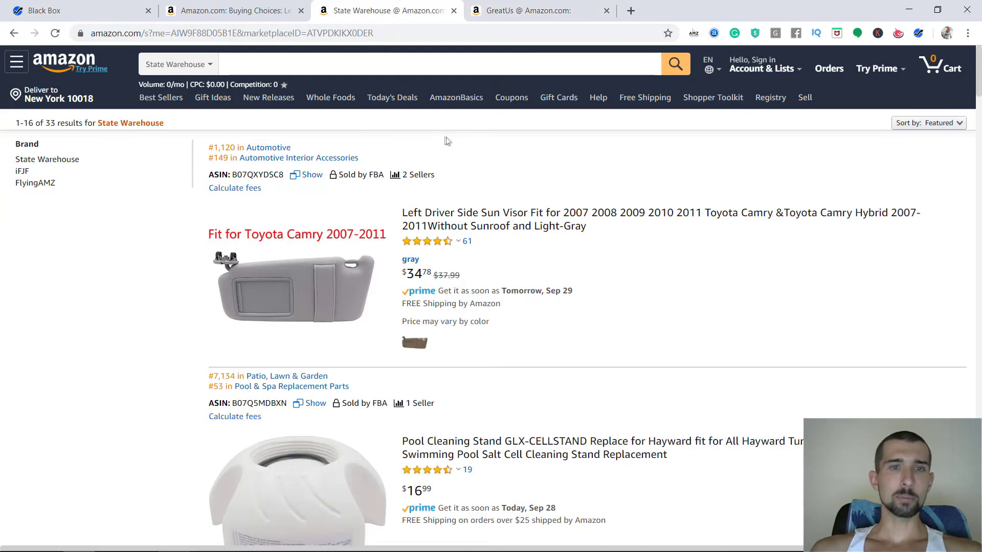
pyautogui.scroll(-6, 509, 234)
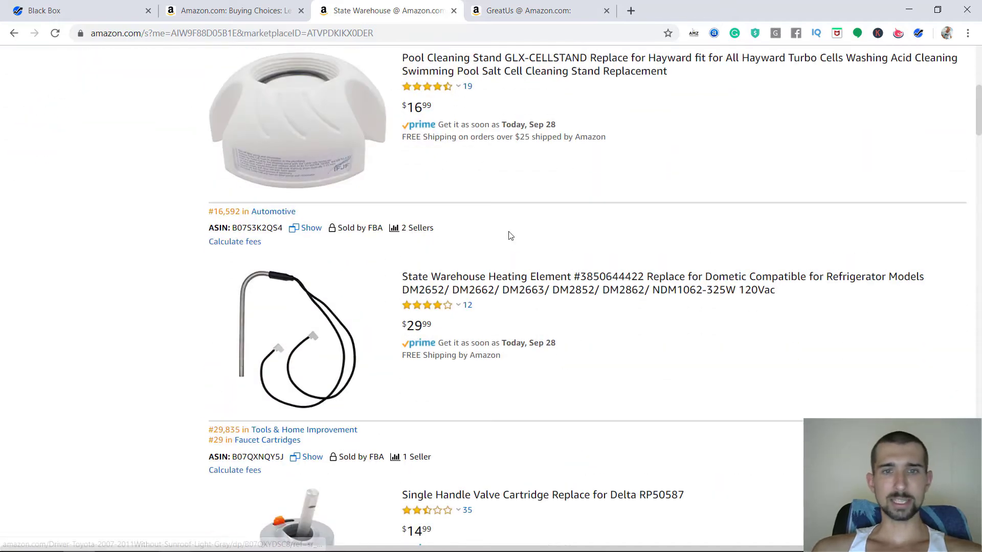
pyautogui.moveTo(979, 112); pyautogui.dragTo(976, 77)
pyautogui.click(542, 10)
pyautogui.click(362, 3)
pyautogui.moveTo(978, 296); pyautogui.dragTo(978, 85)
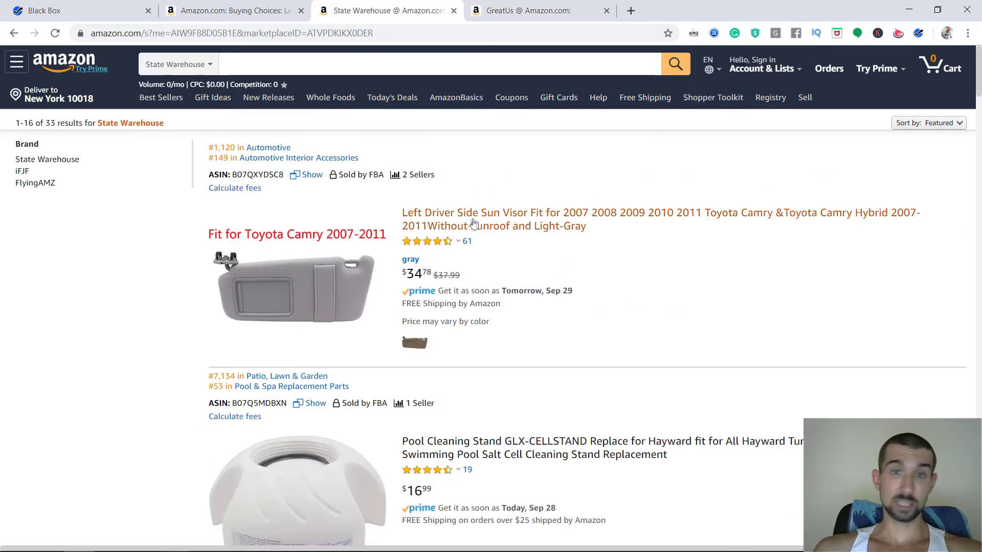
# - Search Amazon for "Left Driver Side Sun Visor" in a new tab, taking the phrase from the product title, and skim the results
pyautogui.moveTo(402, 214); pyautogui.dragTo(525, 215)
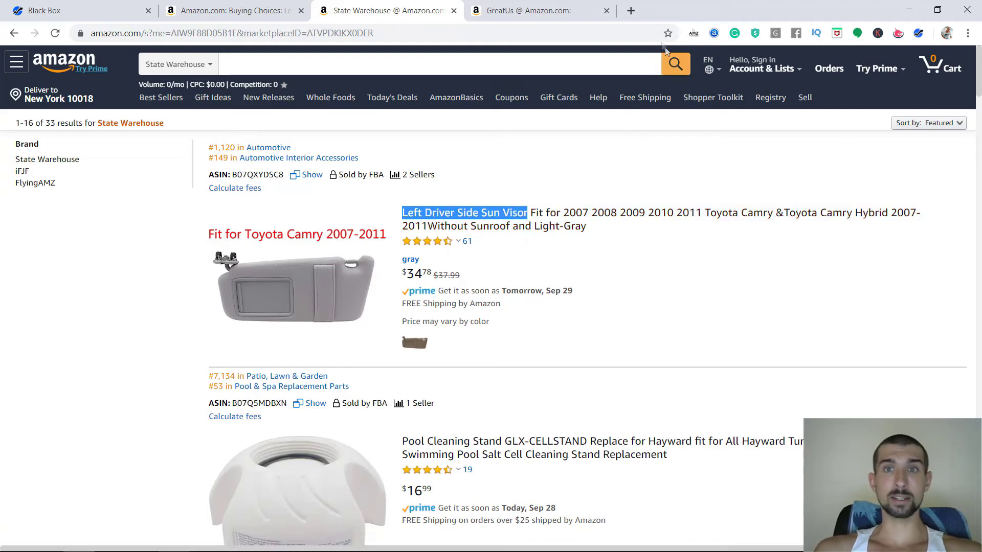
pyautogui.click(632, 11)
pyautogui.click(335, 52)
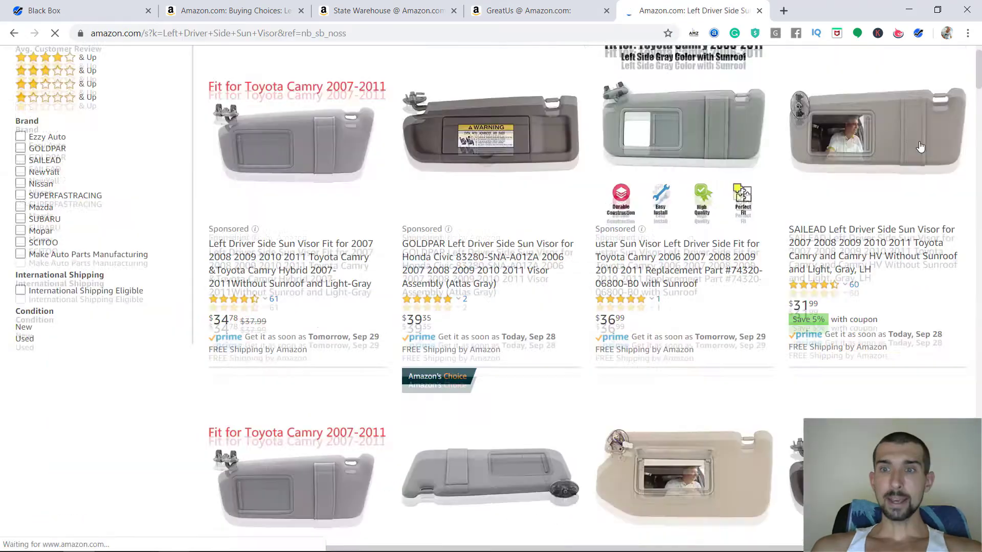
pyautogui.scroll(-3, 955, 171)
pyautogui.moveTo(978, 92); pyautogui.dragTo(978, 51)
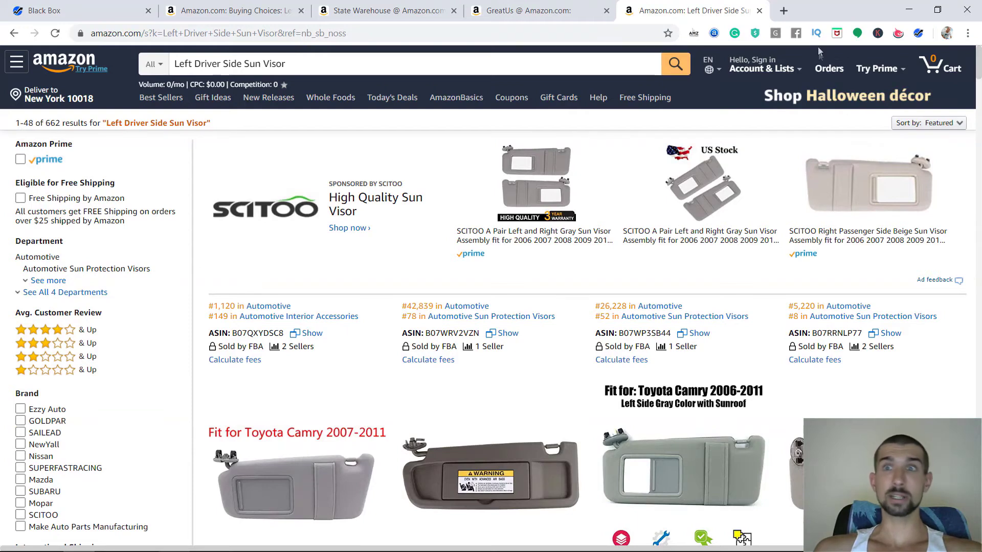
# - Run Helium 10 Xray product research on the sun visor search results and look through the product list
pyautogui.click(918, 34)
pyautogui.click(716, 323)
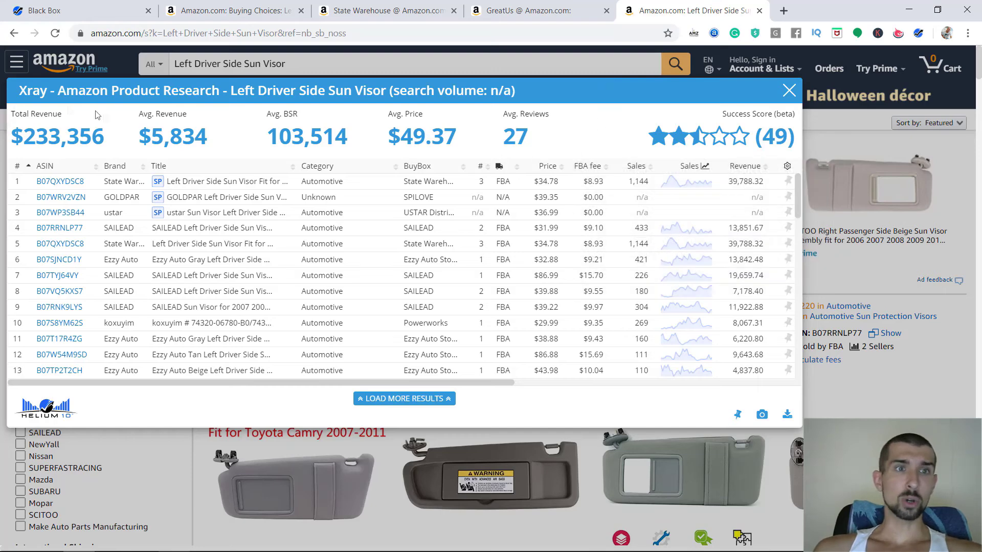
pyautogui.scroll(-10, 215, 215)
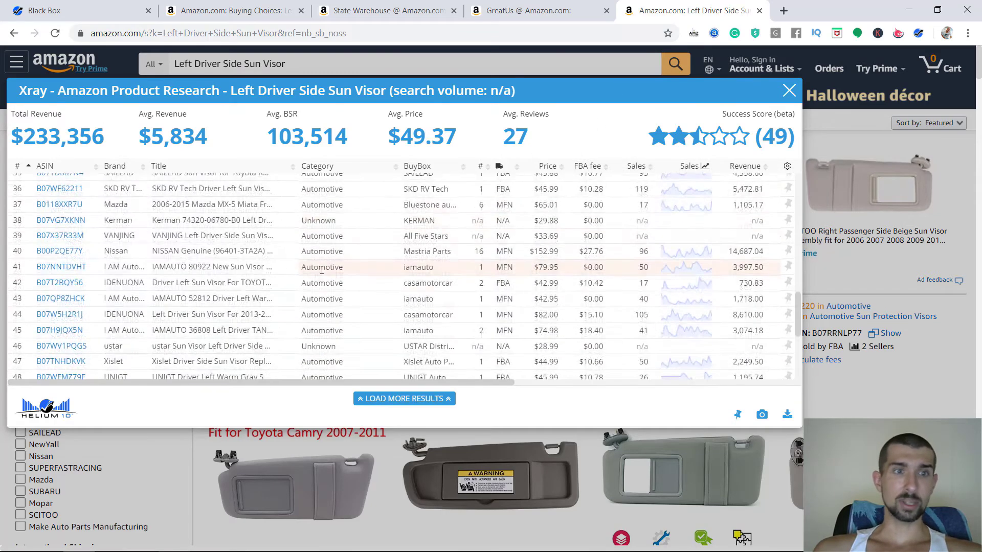
pyautogui.scroll(10, 221, 203)
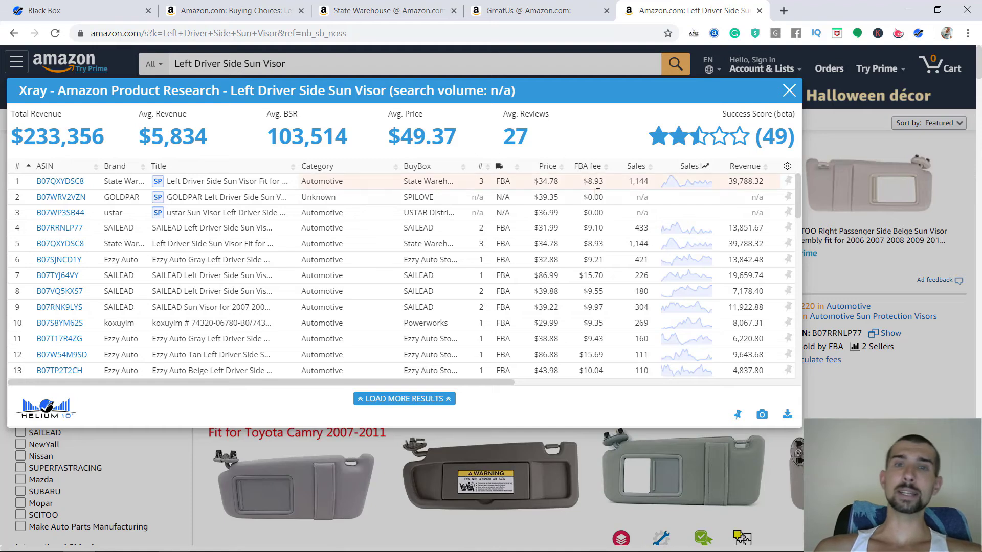
# - Sort the Xray products by highest sales and bring the review and dimension columns into view
pyautogui.click(639, 167)
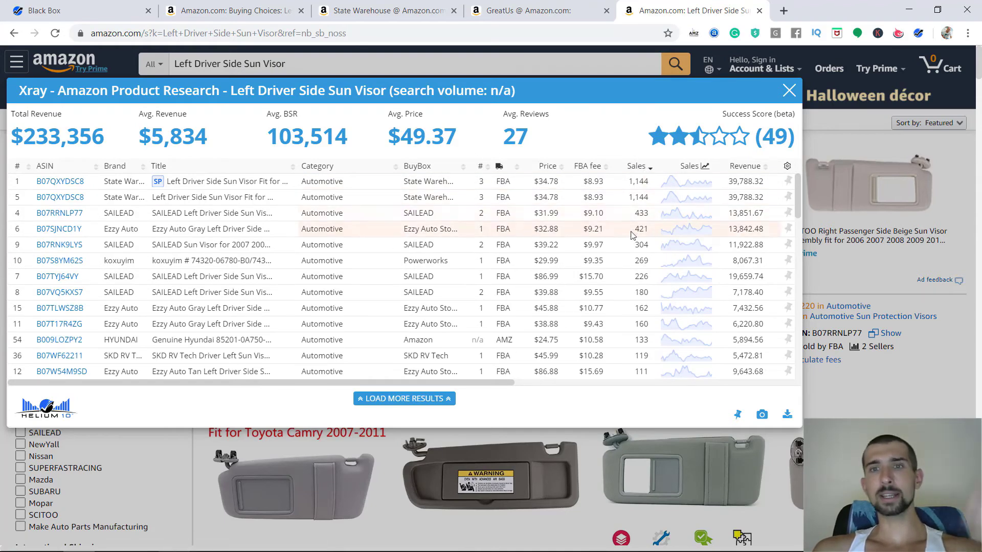
pyautogui.moveTo(464, 383); pyautogui.dragTo(659, 385)
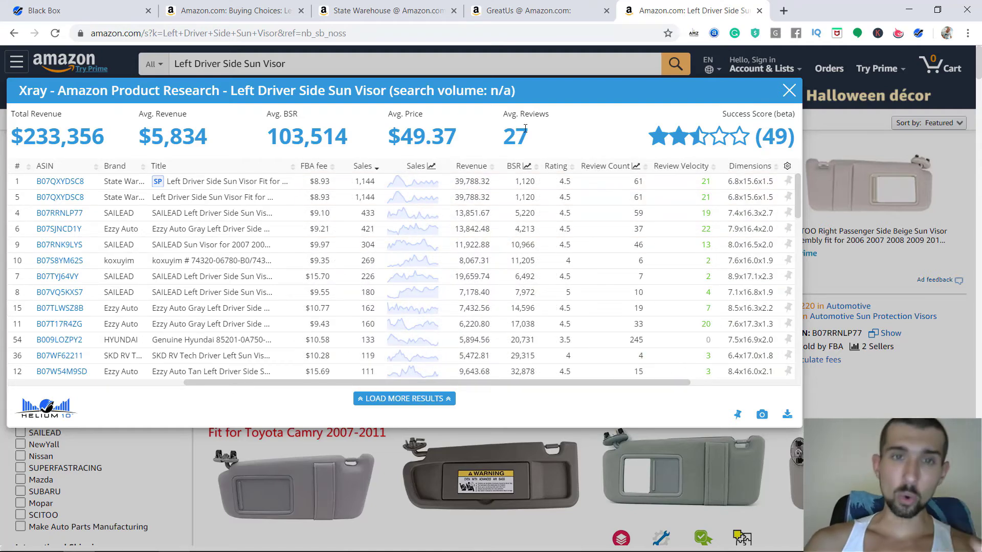
pyautogui.moveTo(64, 200)
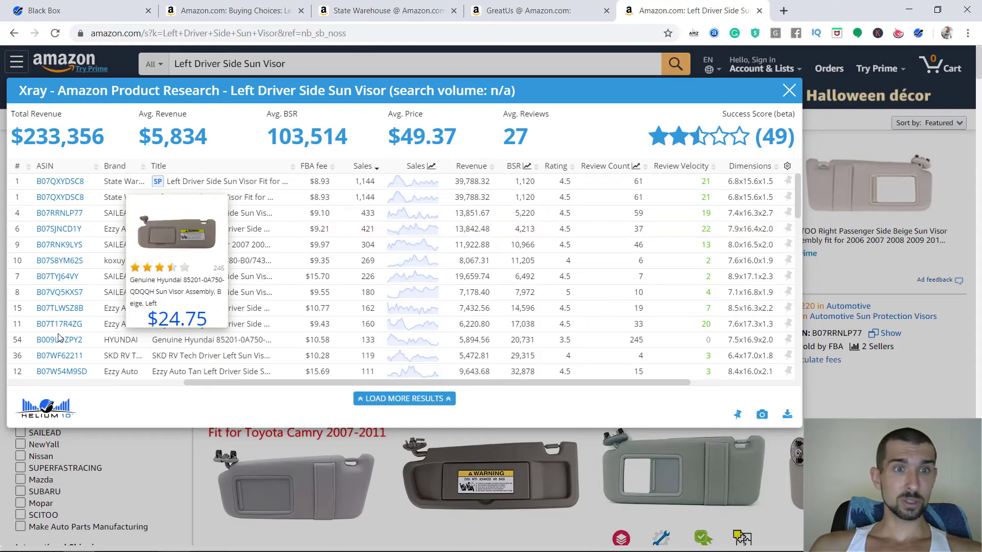
pyautogui.scroll(-4, 632, 266)
pyautogui.moveTo(797, 266); pyautogui.dragTo(800, 183)
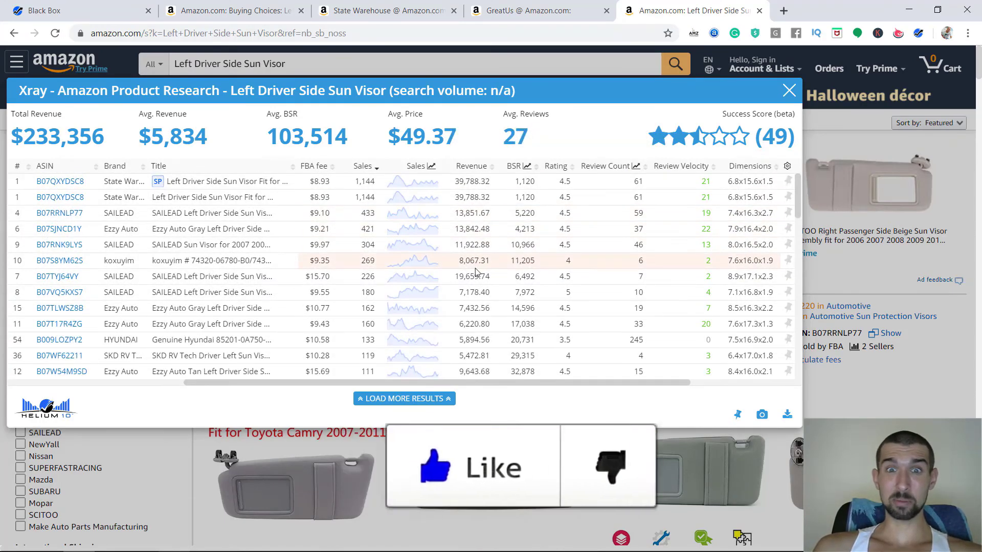
# - Examine the sales, revenue, BSR and review counts of the competing sun visors across the sorted Xray list
pyautogui.scroll(-3, 461, 202)
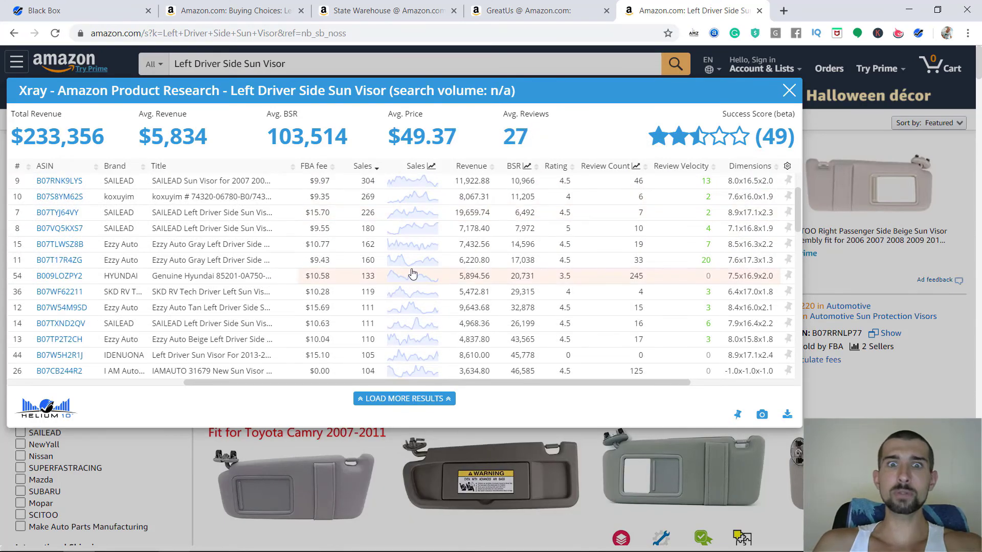
pyautogui.scroll(-1, 416, 268)
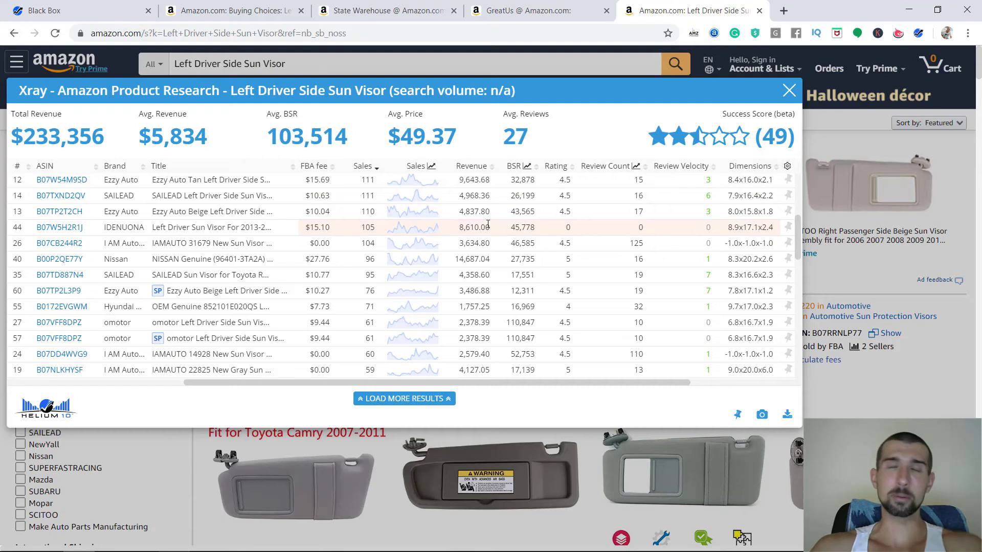
pyautogui.scroll(1, 490, 233)
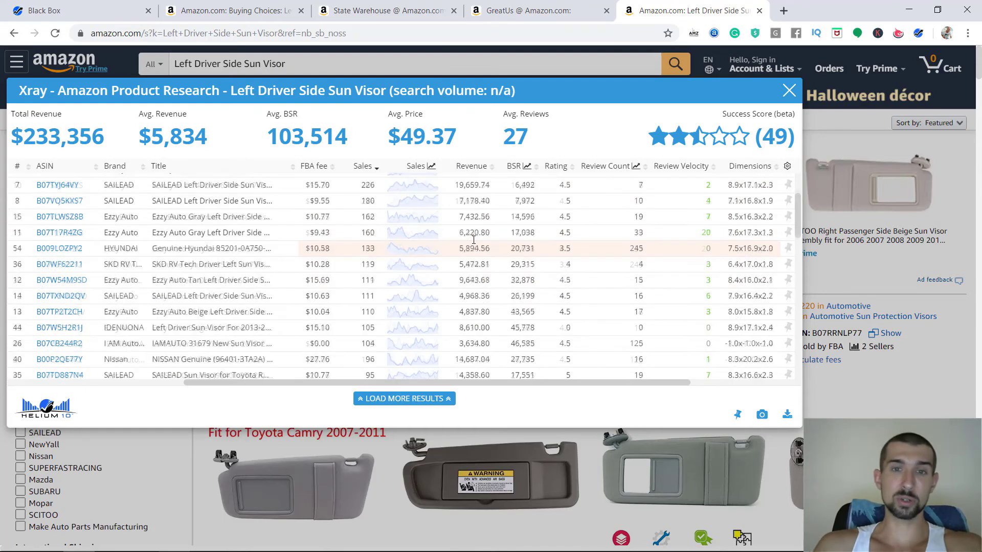
pyautogui.scroll(2, 475, 245)
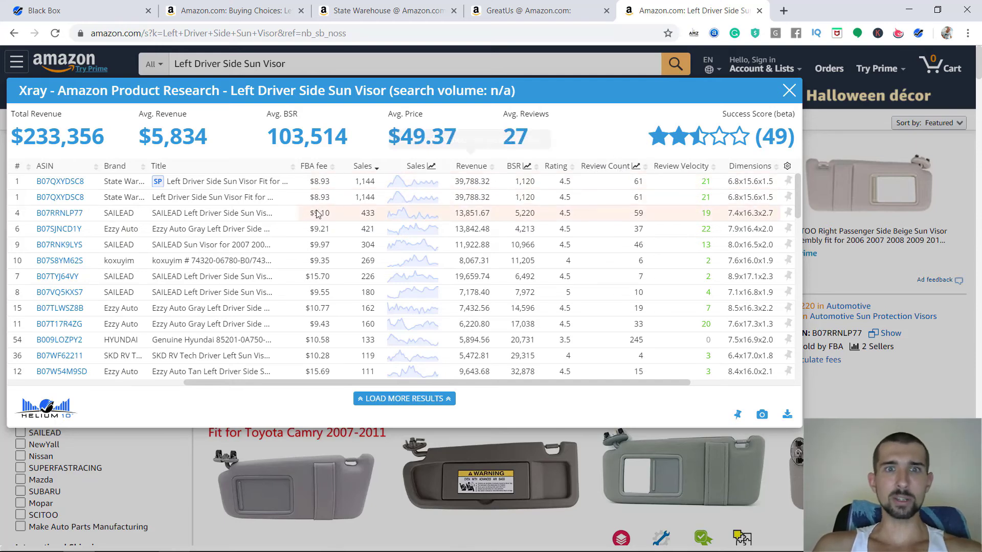
pyautogui.scroll(-1, 398, 205)
pyautogui.scroll(2, 399, 204)
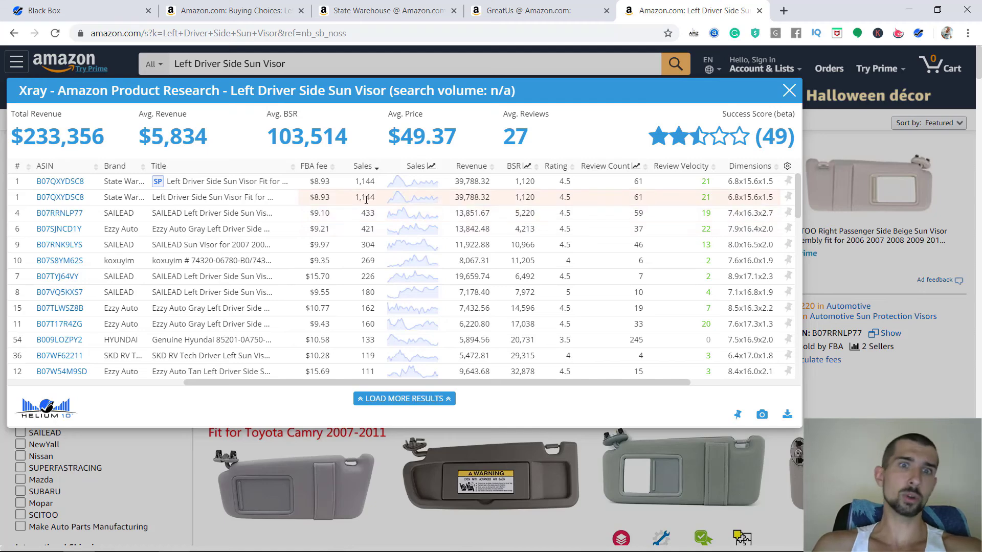
pyautogui.scroll(-5, 367, 200)
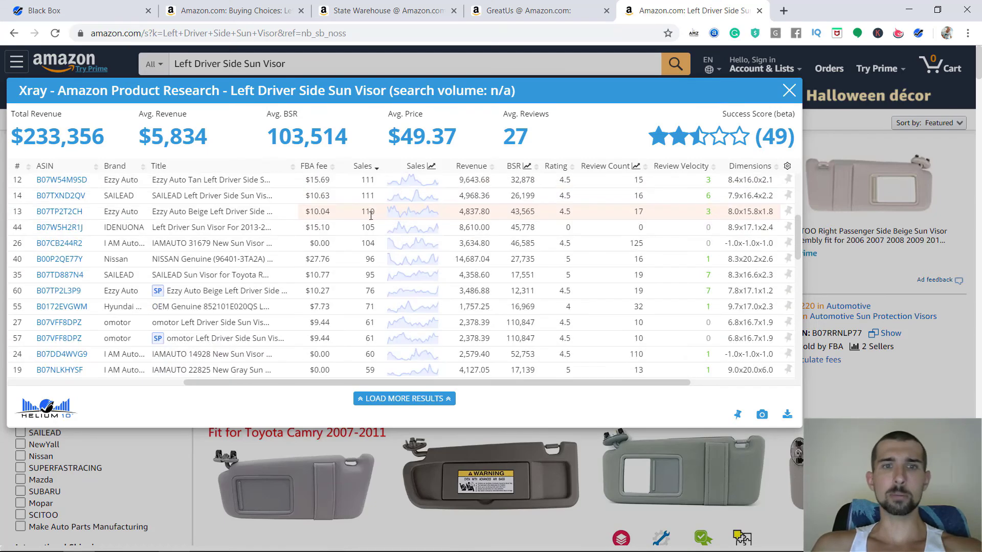
pyautogui.scroll(-4, 422, 245)
pyautogui.scroll(3, 424, 249)
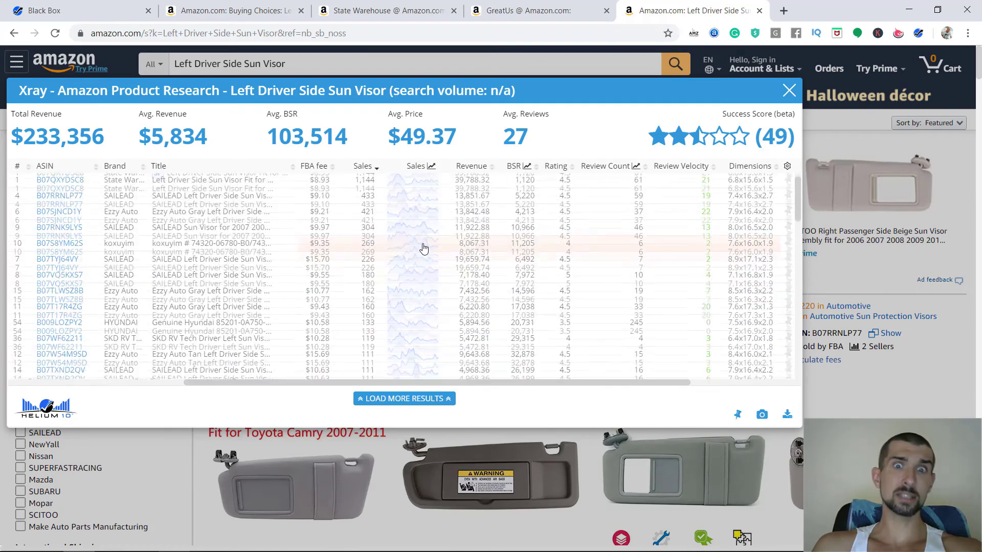
pyautogui.scroll(-3, 552, 241)
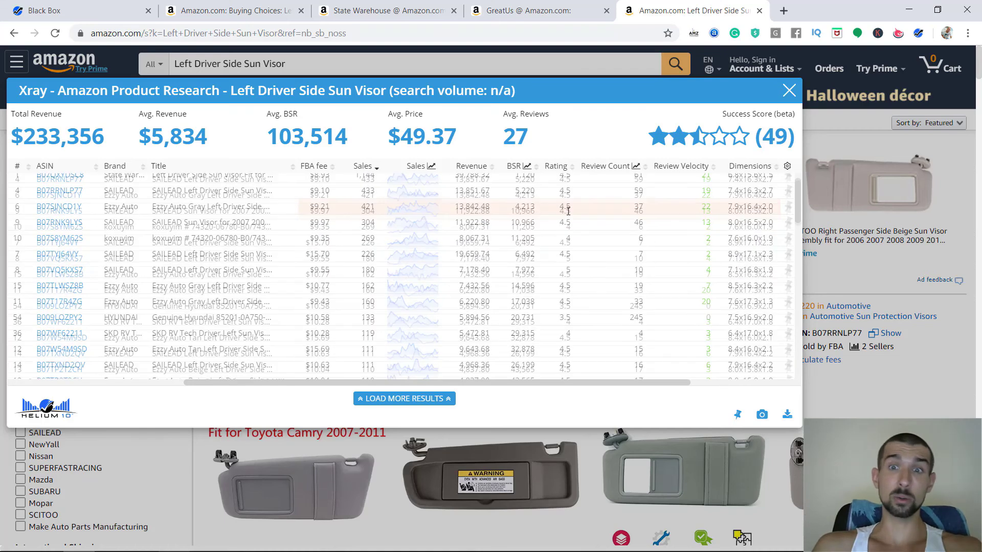
pyautogui.scroll(-3, 480, 307)
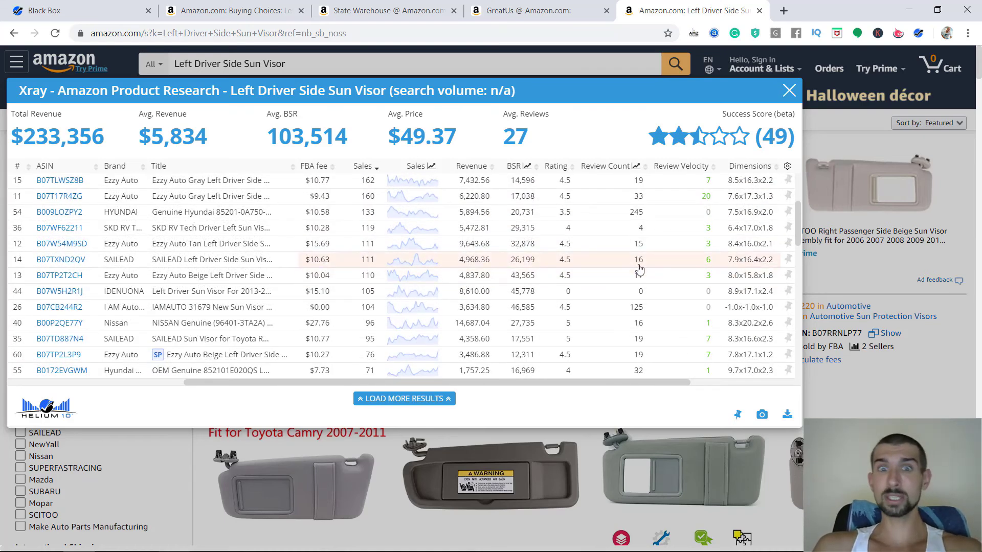
pyautogui.moveTo(51, 261)
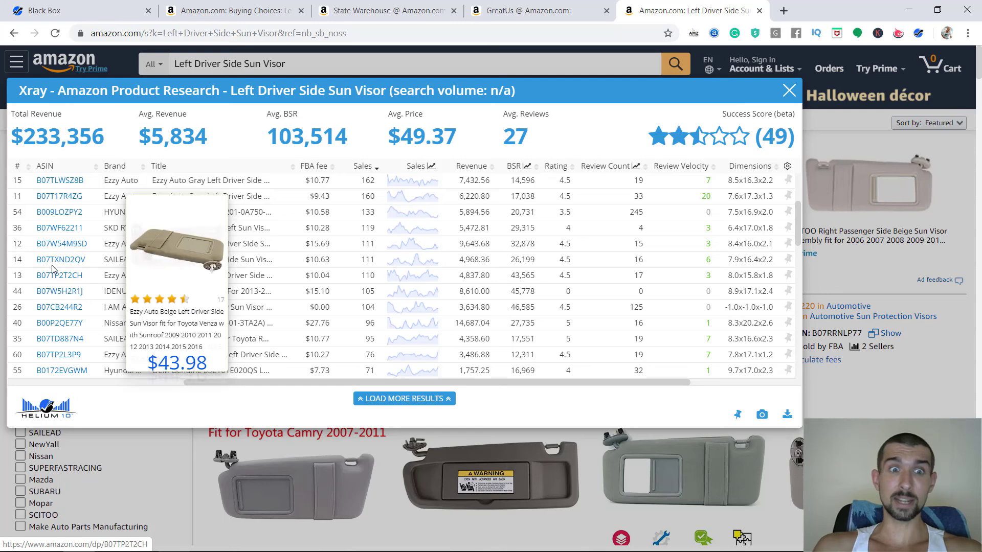
pyautogui.scroll(5, 268, 232)
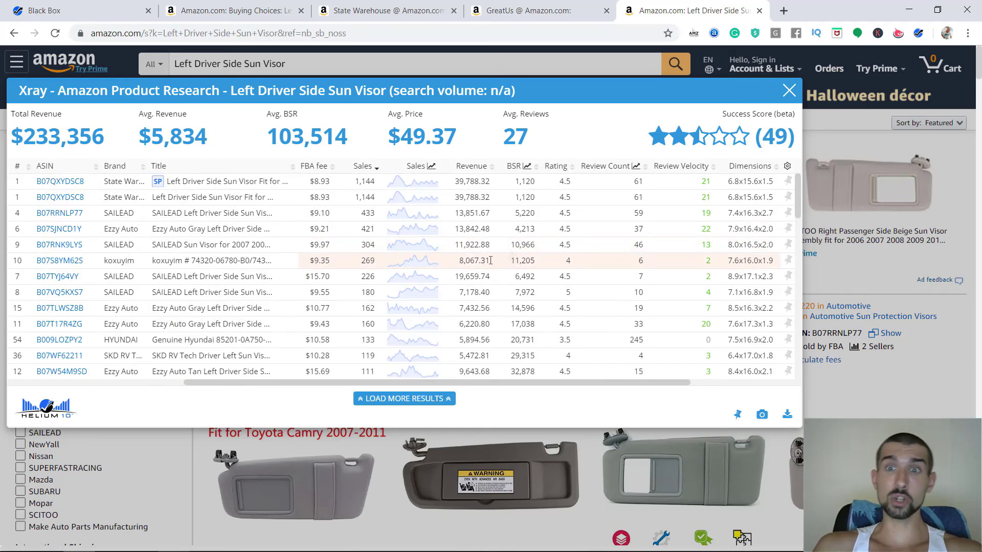
# - Close the Xray results and revisit the GreatUs product listing
pyautogui.click(789, 91)
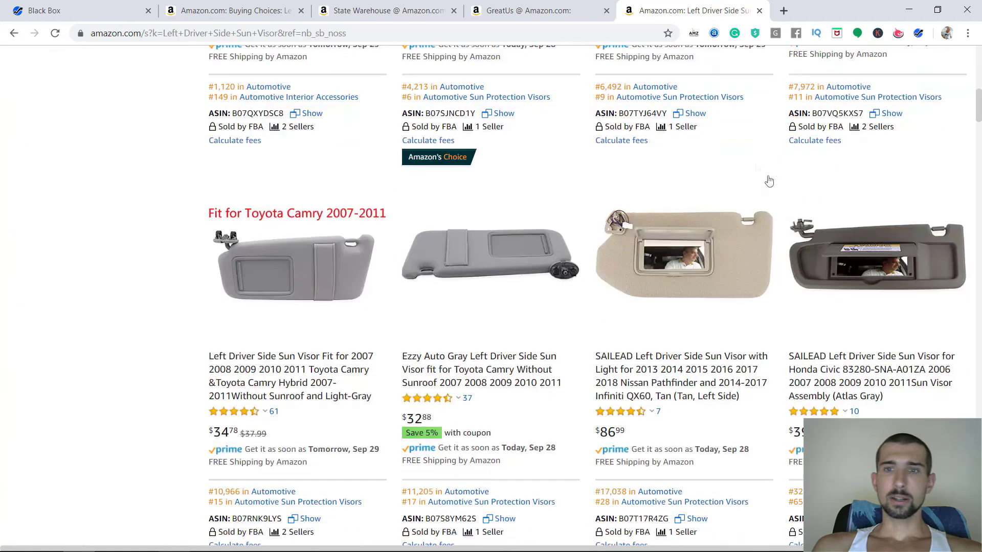
pyautogui.click(549, 15)
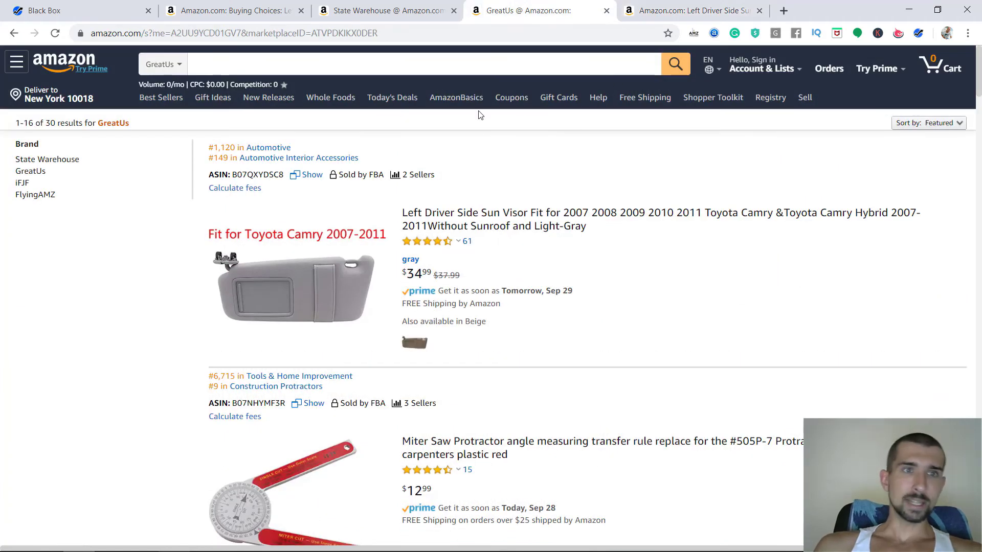
pyautogui.scroll(-1, 481, 115)
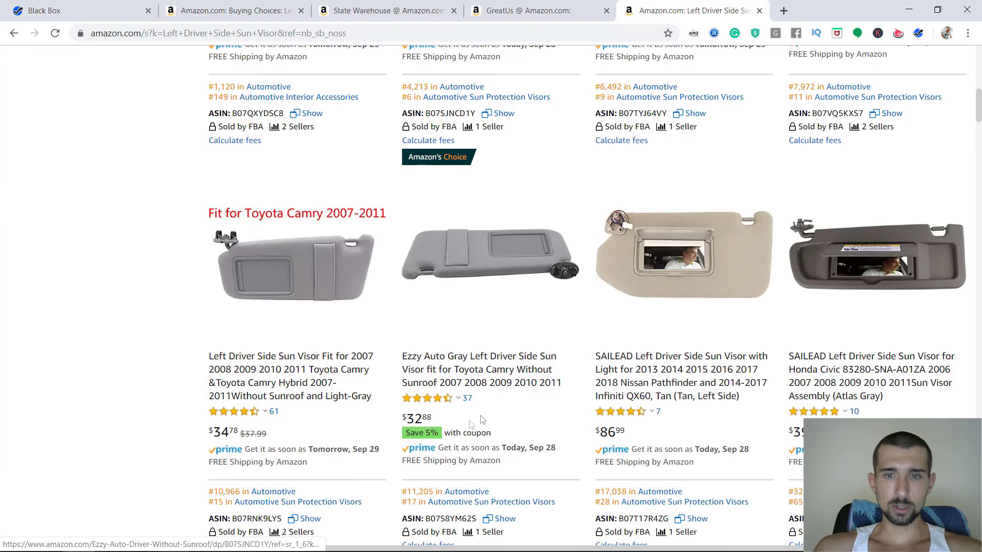
# - Look through the sun visor search results, checking each product's sales rank, fulfillment method and number of sellers
pyautogui.scroll(6, 482, 419)
pyautogui.scroll(-1, 588, 302)
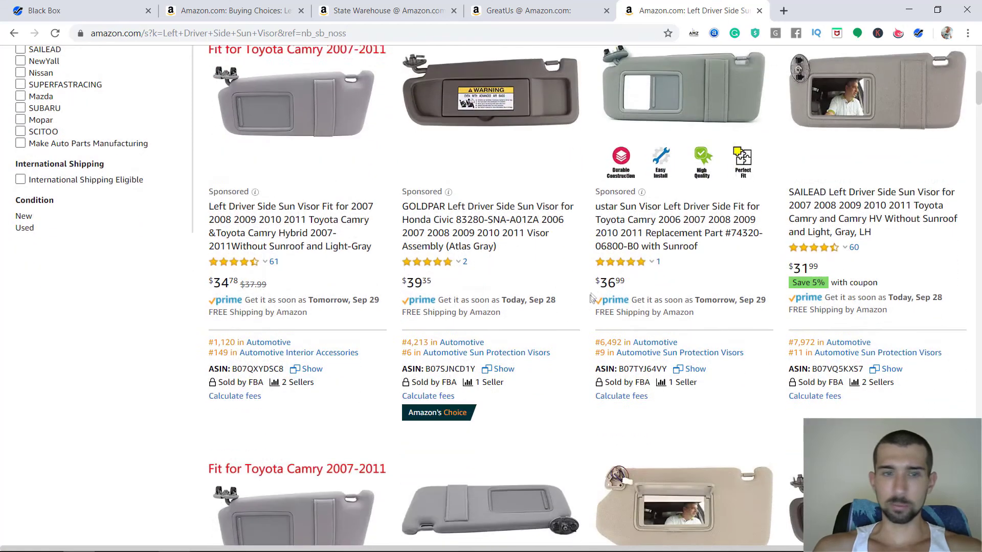
pyautogui.scroll(-9, 591, 298)
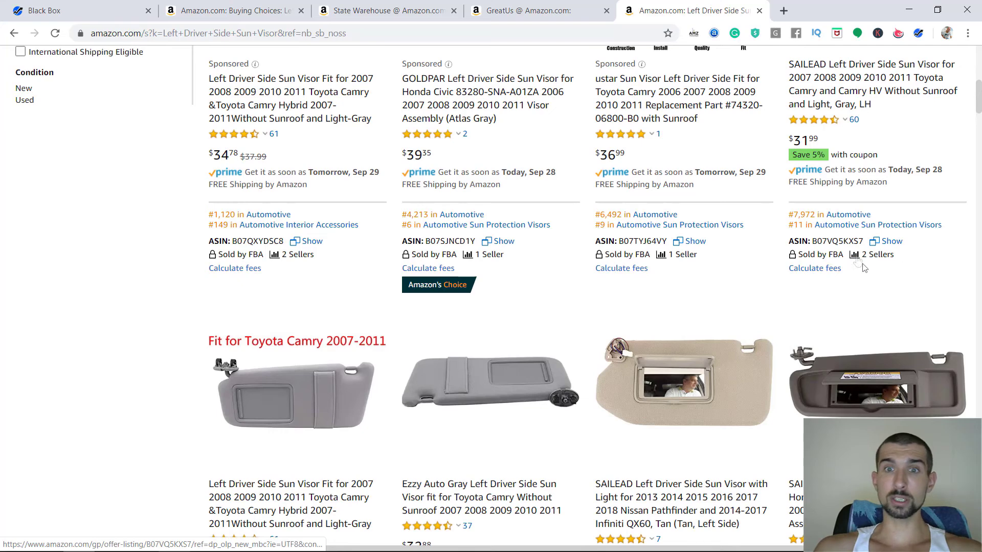
pyautogui.scroll(1, 863, 269)
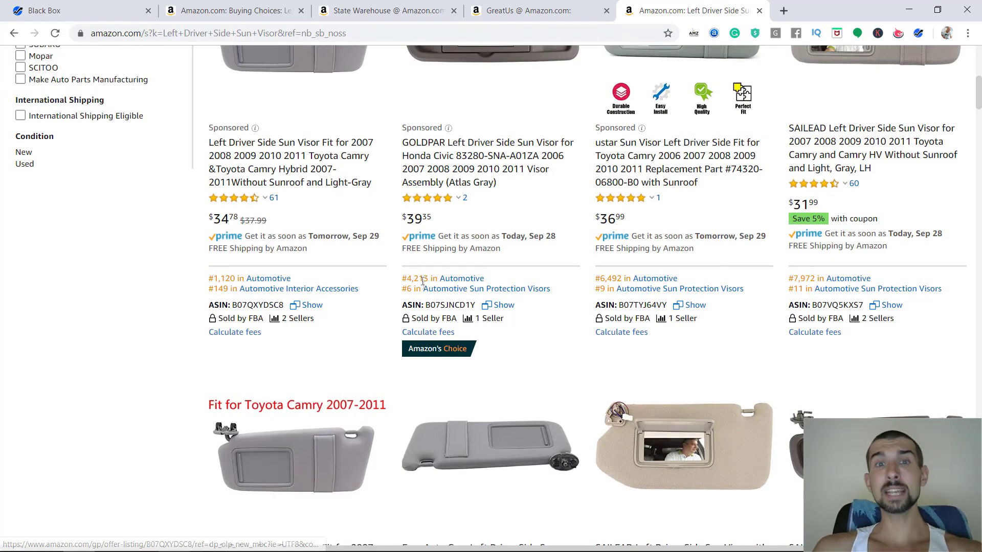
pyautogui.scroll(-10, 423, 281)
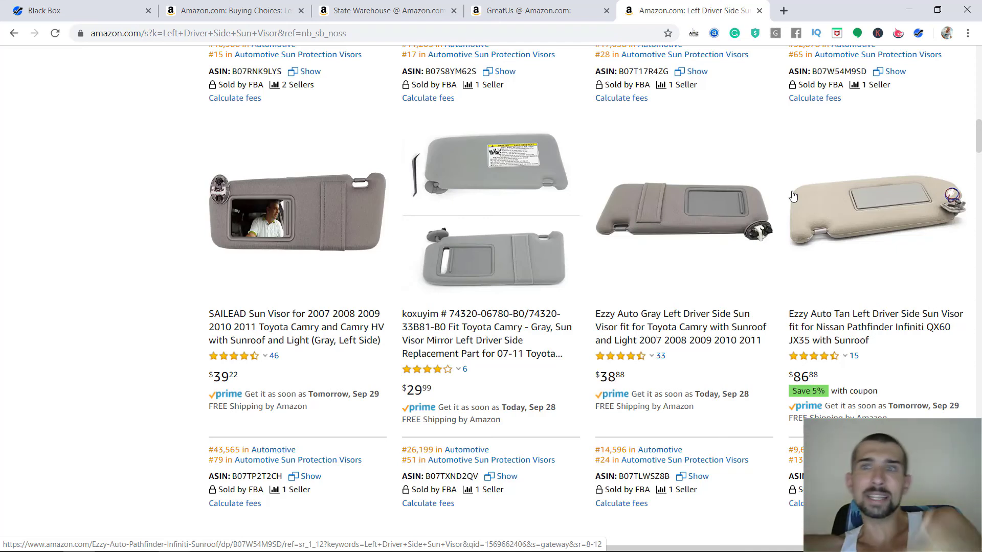
# - Return to the State Warehouse storefront and examine its products' sales ranks, prices, review counts and number of sellers, from the sun visor listing onward
pyautogui.click(386, 11)
pyautogui.click(569, 274)
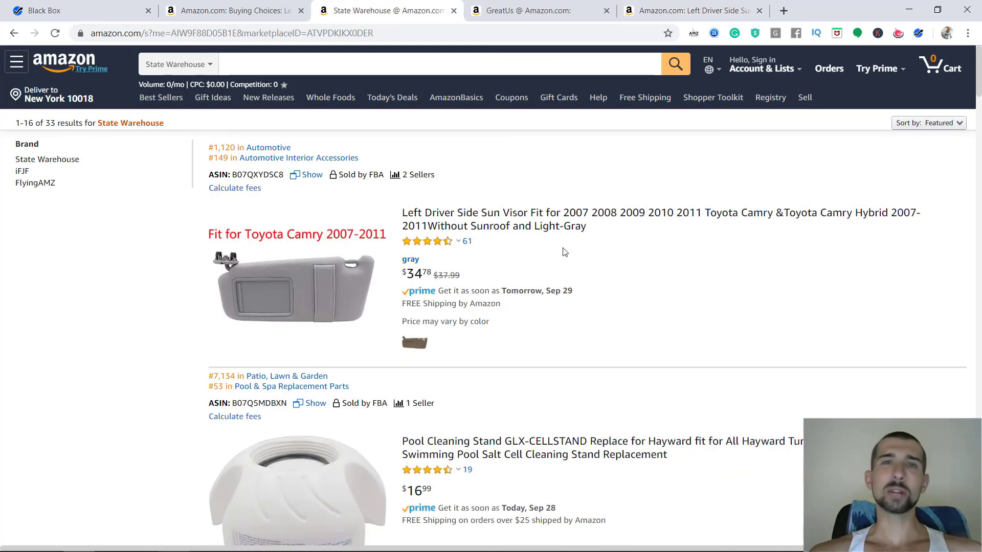
pyautogui.scroll(-5, 565, 251)
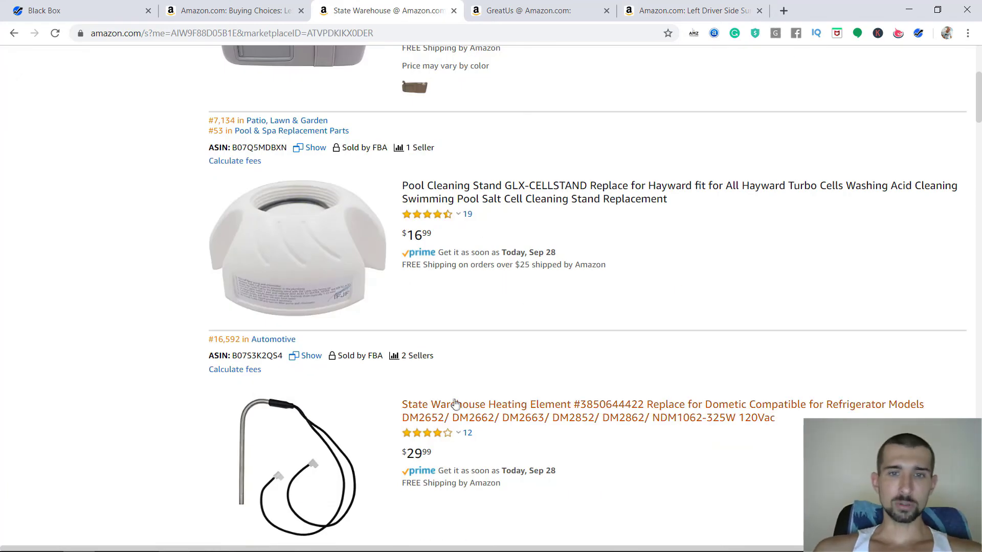
pyautogui.scroll(-2, 509, 291)
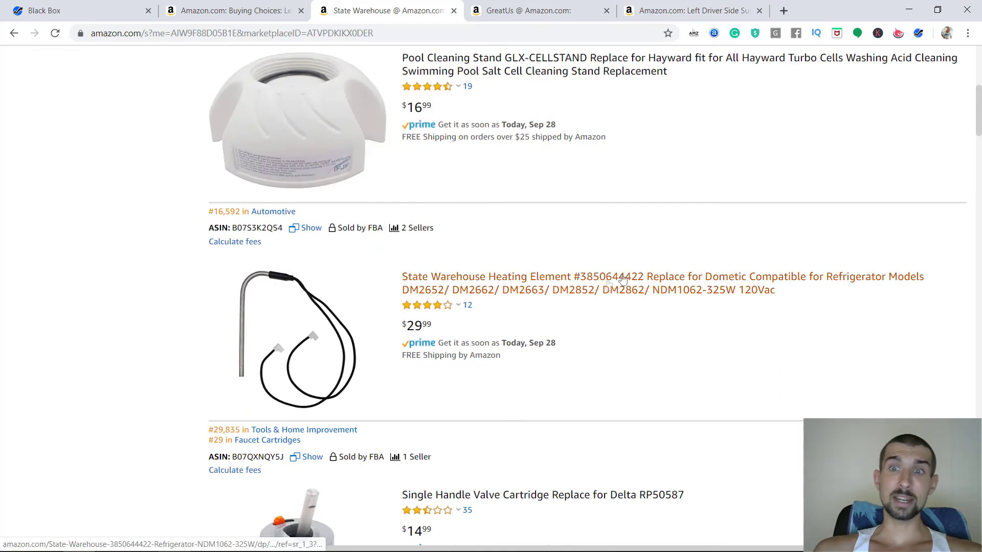
pyautogui.scroll(2, 562, 276)
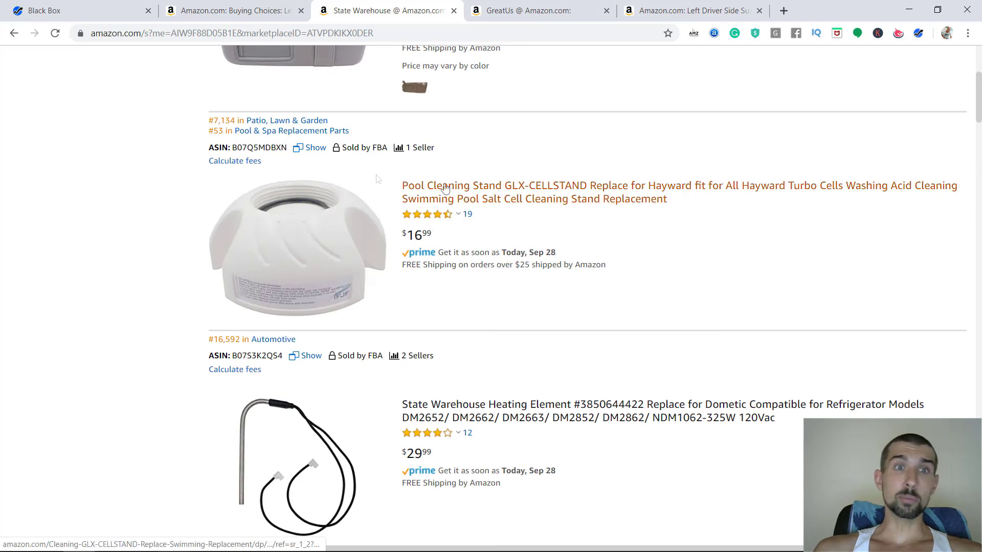
pyautogui.scroll(5, 353, 170)
pyautogui.moveTo(291, 148)
pyautogui.mouseDown()
pyautogui.moveTo(206, 148)
pyautogui.moveTo(290, 148)
pyautogui.mouseUp()
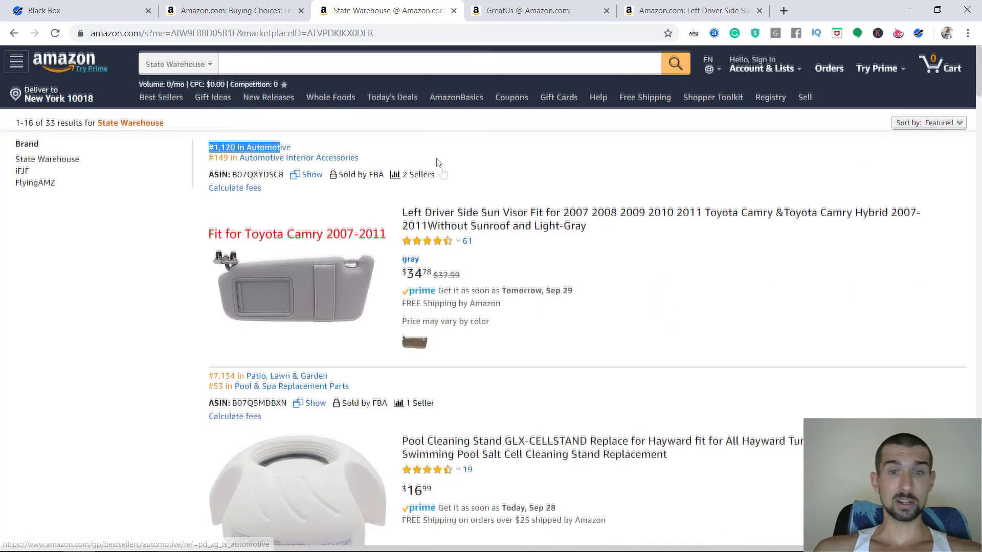
pyautogui.scroll(-15, 728, 191)
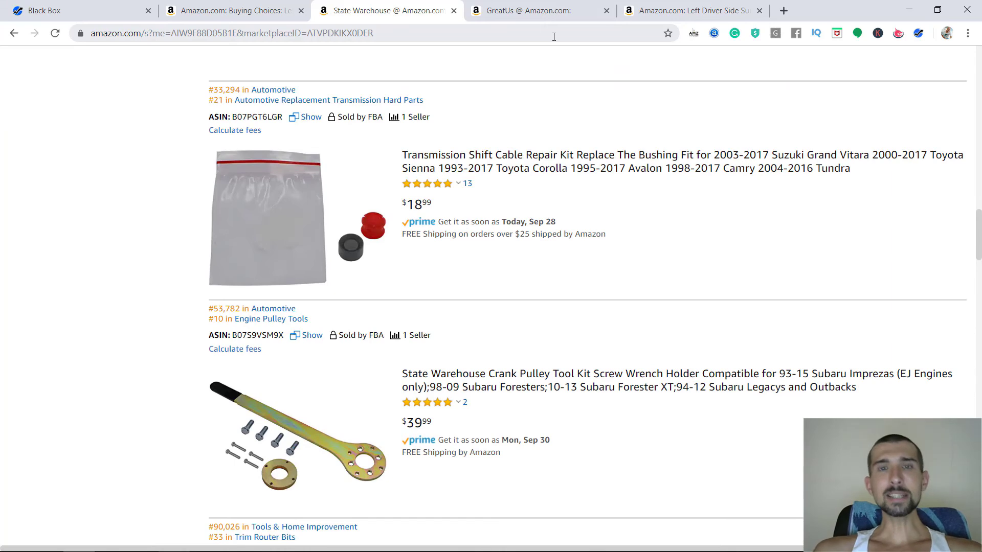
pyautogui.scroll(-1, 570, 277)
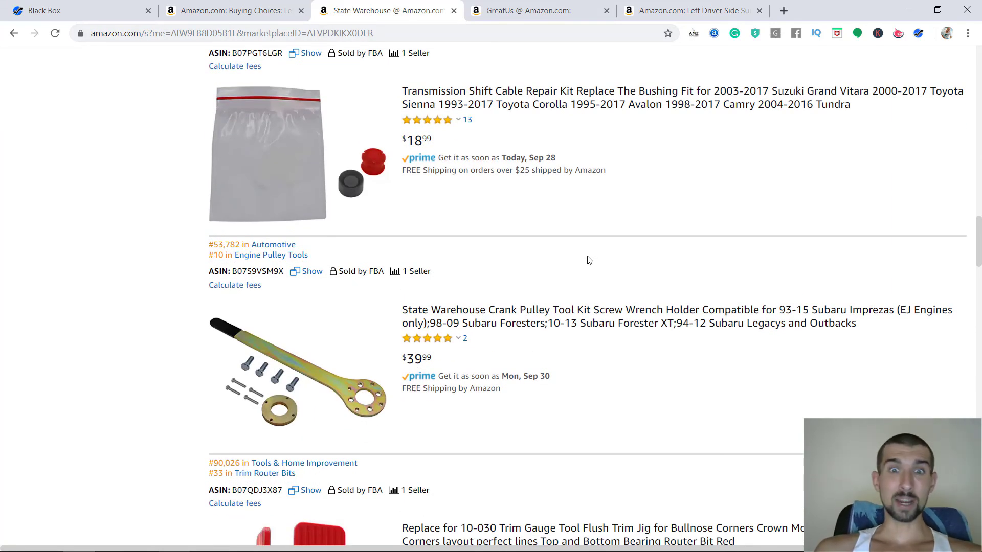
pyautogui.scroll(-5, 589, 261)
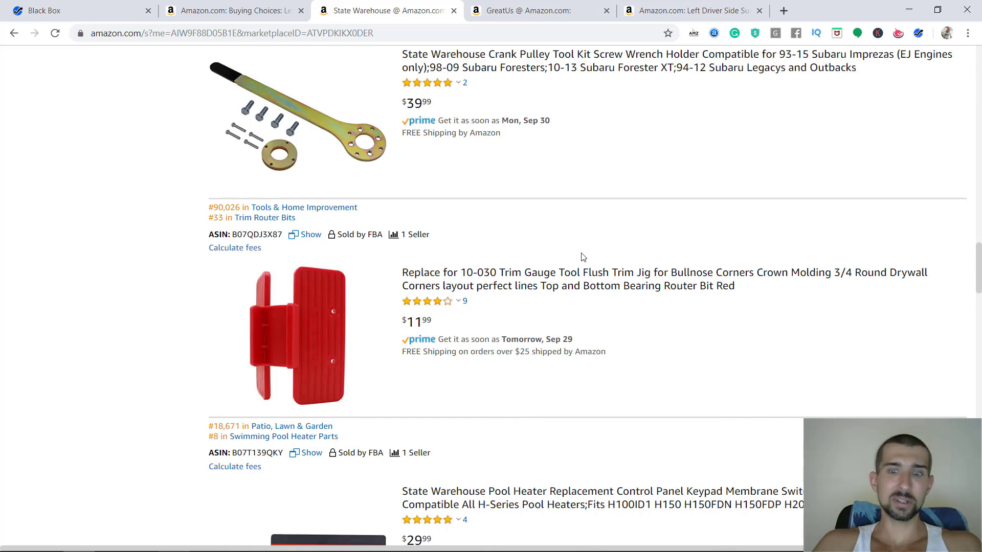
pyautogui.scroll(-6, 583, 258)
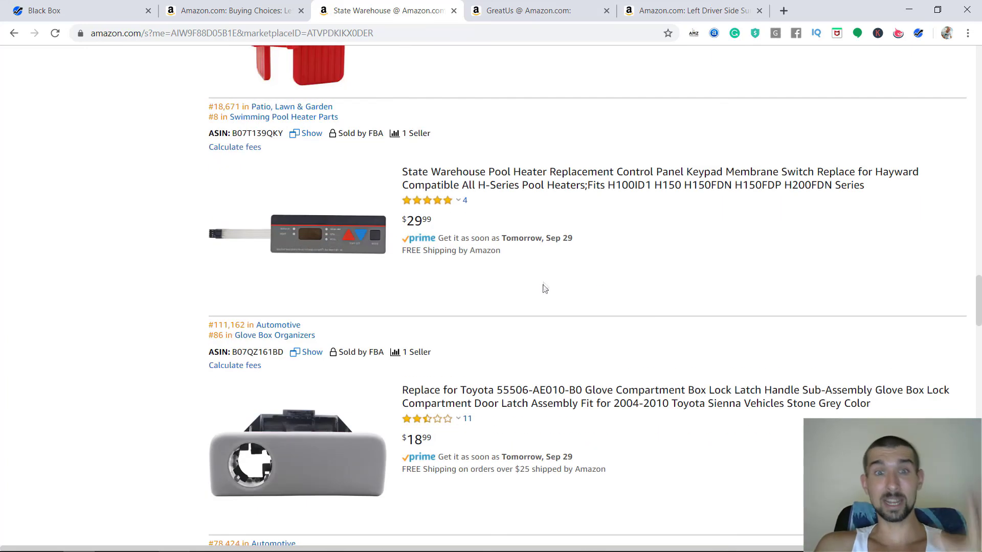